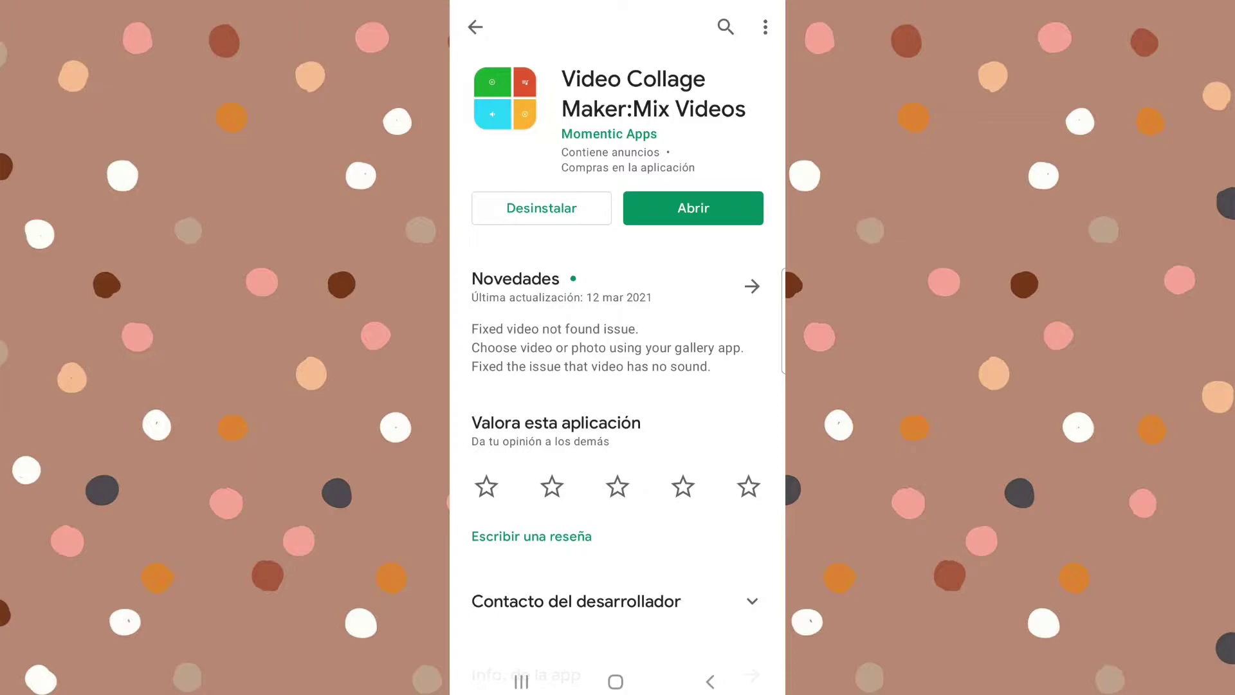
Launch Video Collage Maker and review its output settings: 1080P resolution, H264 encoder
{"action": "left_click", "coordinate": [692, 208]}
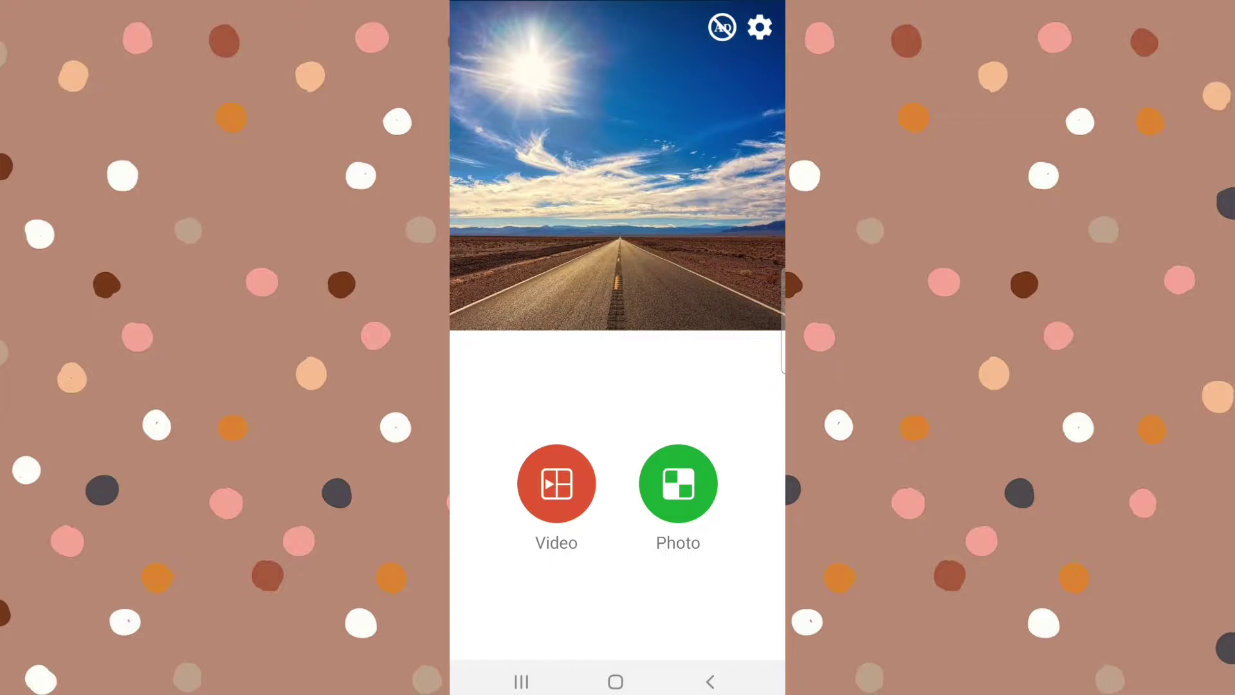
{"action": "left_click", "coordinate": [760, 27]}
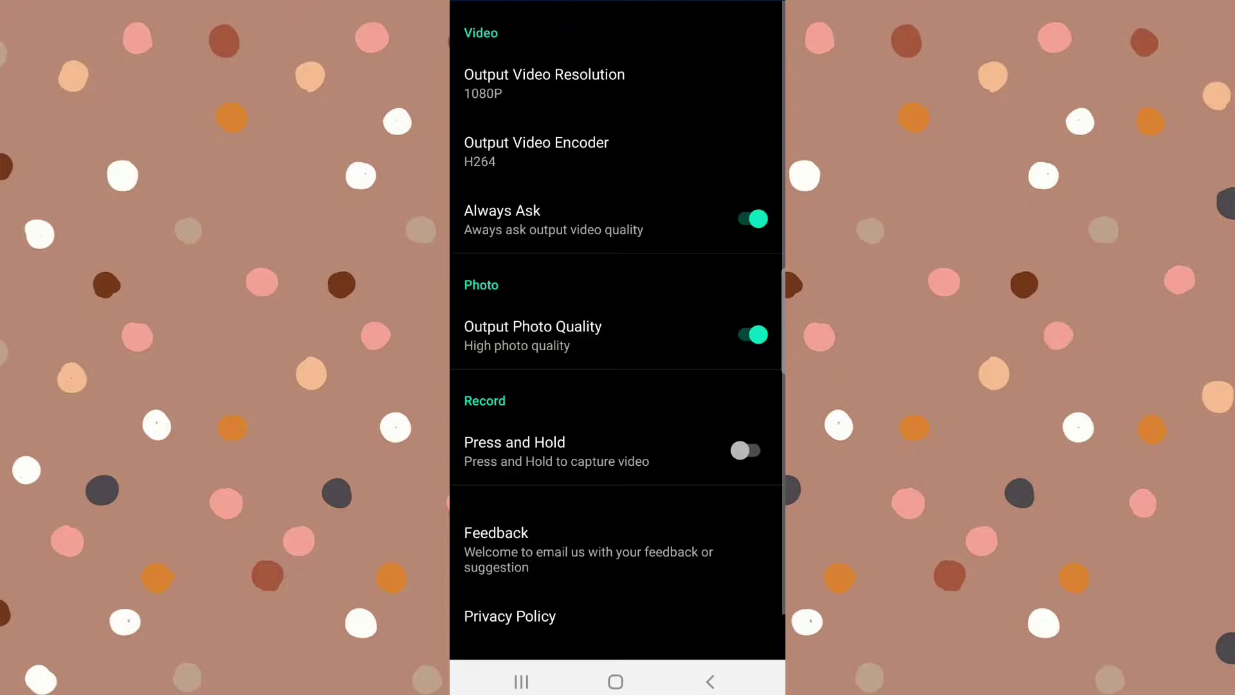
{"action": "scroll", "coordinate": [618, 329], "scroll_direction": "down", "scroll_amount": 1}
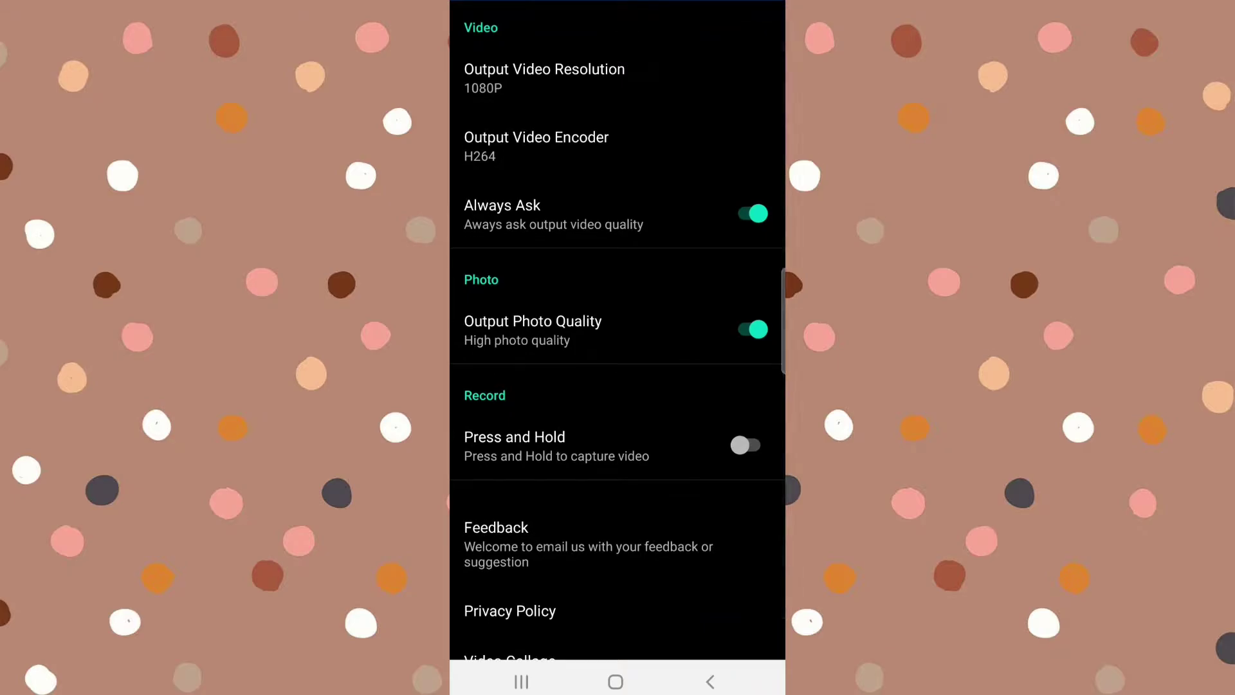
{"action": "scroll", "coordinate": [617, 329], "scroll_direction": "down", "scroll_amount": 2}
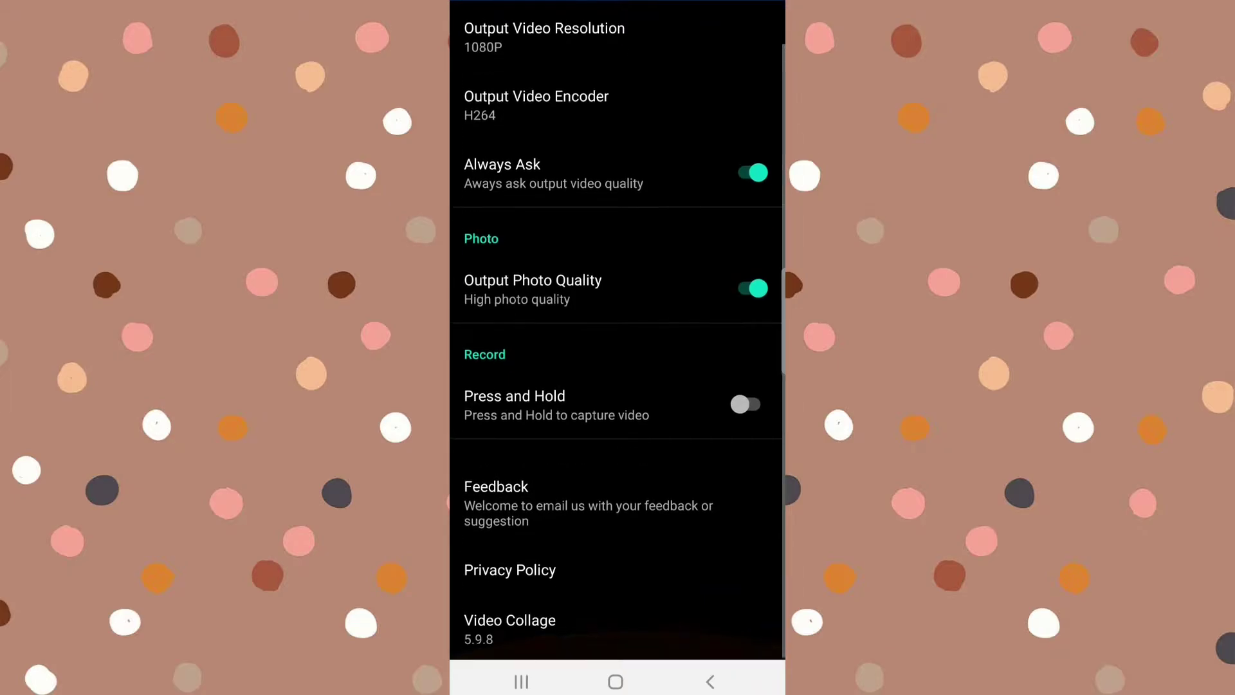
{"action": "scroll", "coordinate": [618, 330], "scroll_direction": "up", "scroll_amount": 2}
{"action": "scroll", "coordinate": [618, 330], "scroll_direction": "down", "scroll_amount": 1}
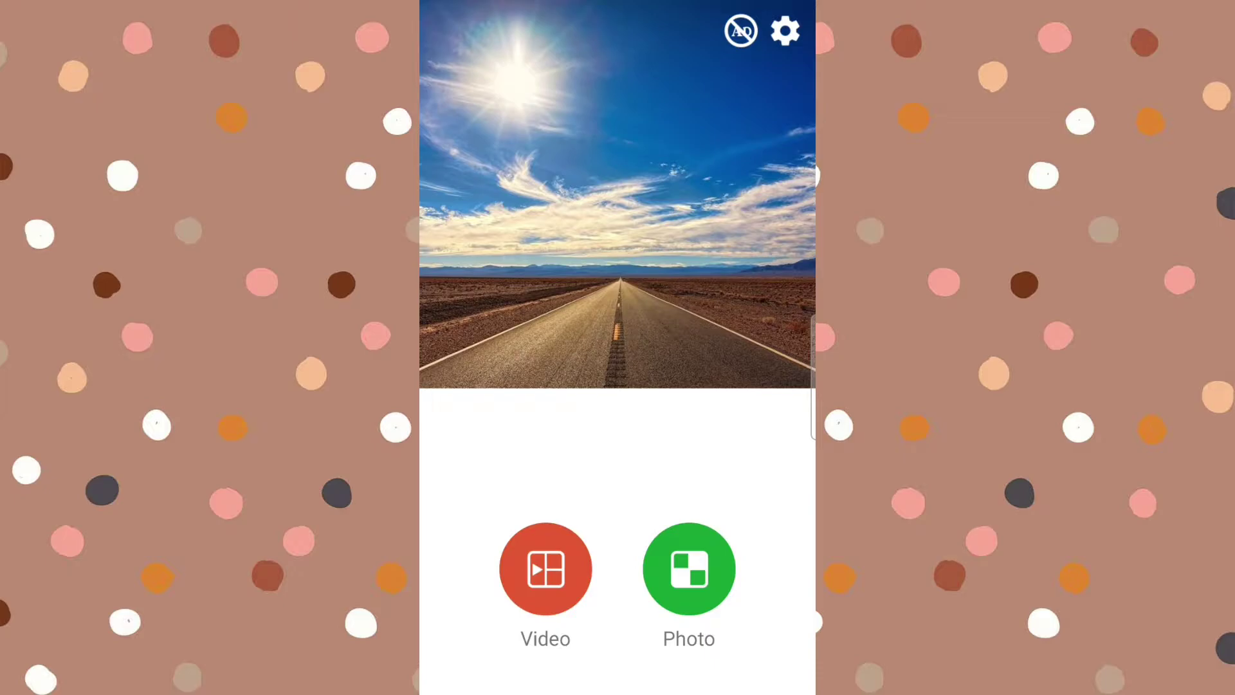
Create a new two-column video collage and load both canary clips into it
{"action": "left_click", "coordinate": [545, 569]}
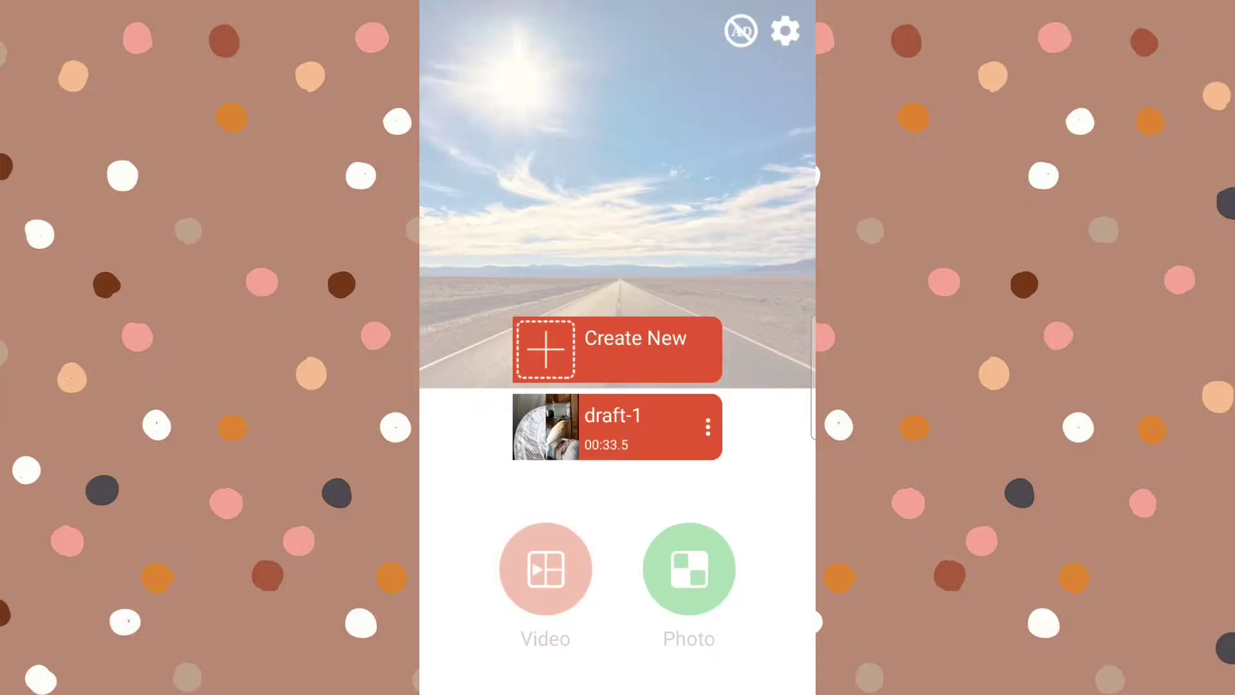
{"action": "left_click", "coordinate": [618, 349]}
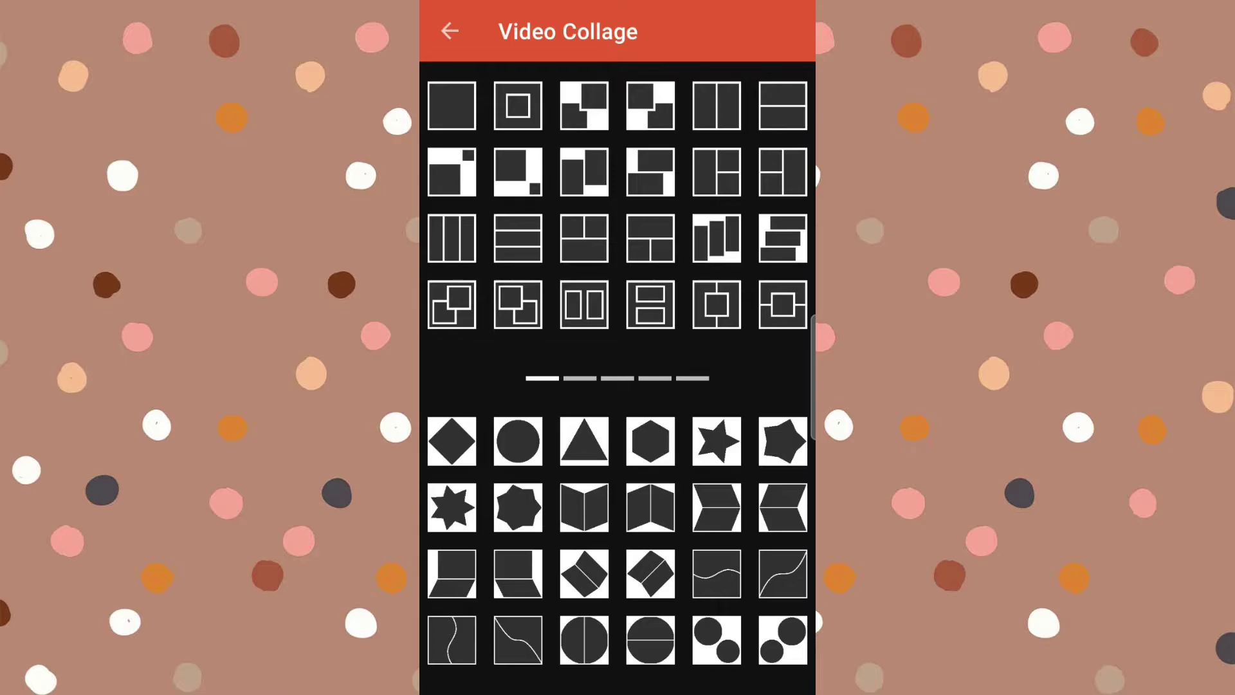
{"action": "left_click", "coordinate": [716, 105]}
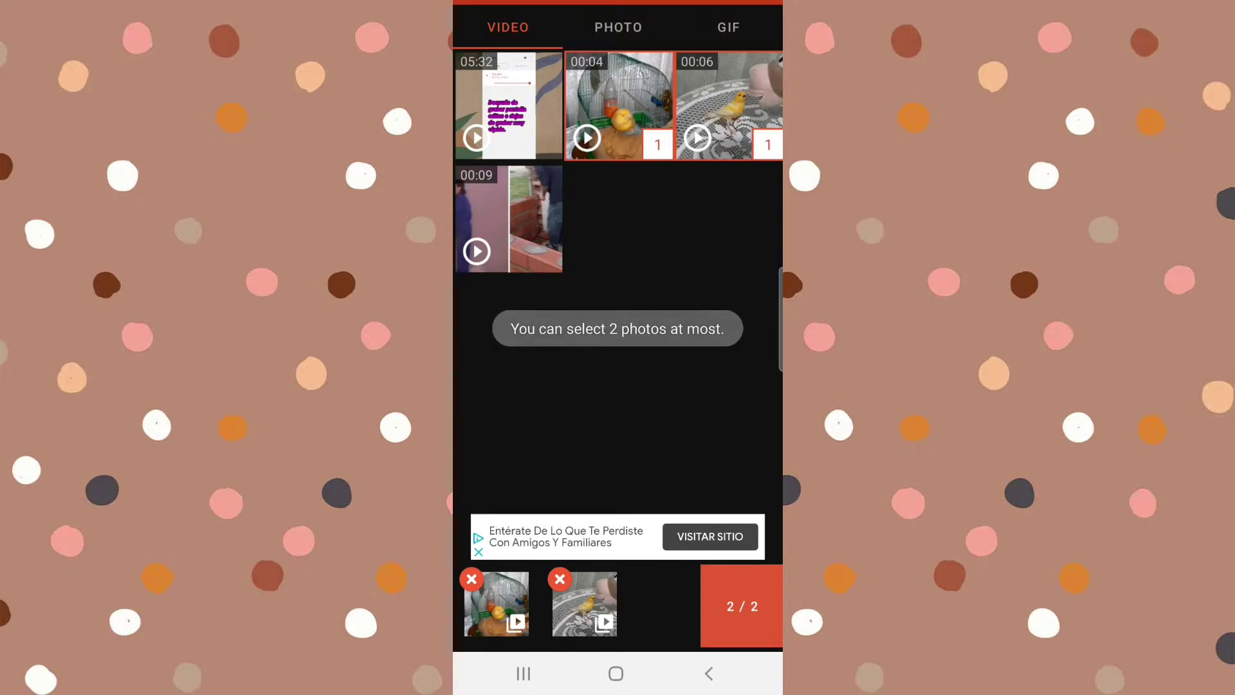
{"action": "left_click", "coordinate": [742, 605]}
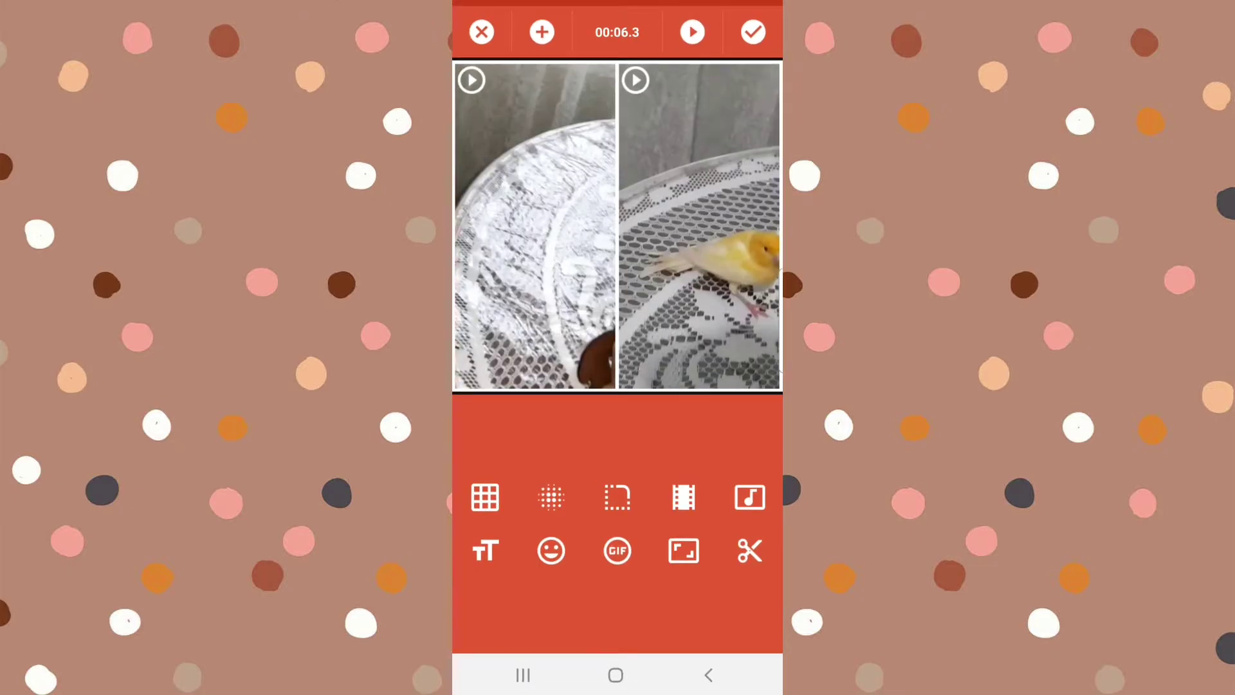
Preview the left and right canary clips and show the play-mode options, currently Parallel
{"action": "left_click", "coordinate": [472, 79]}
{"action": "left_click", "coordinate": [635, 80]}
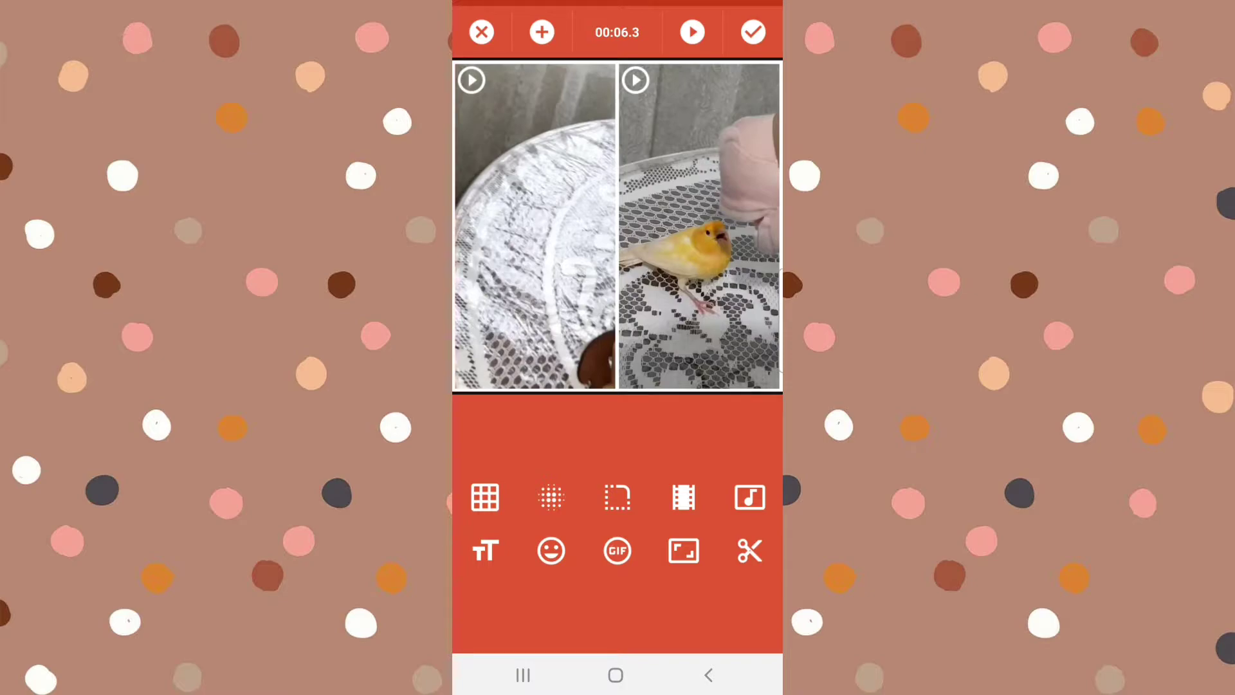
{"action": "left_click", "coordinate": [683, 496]}
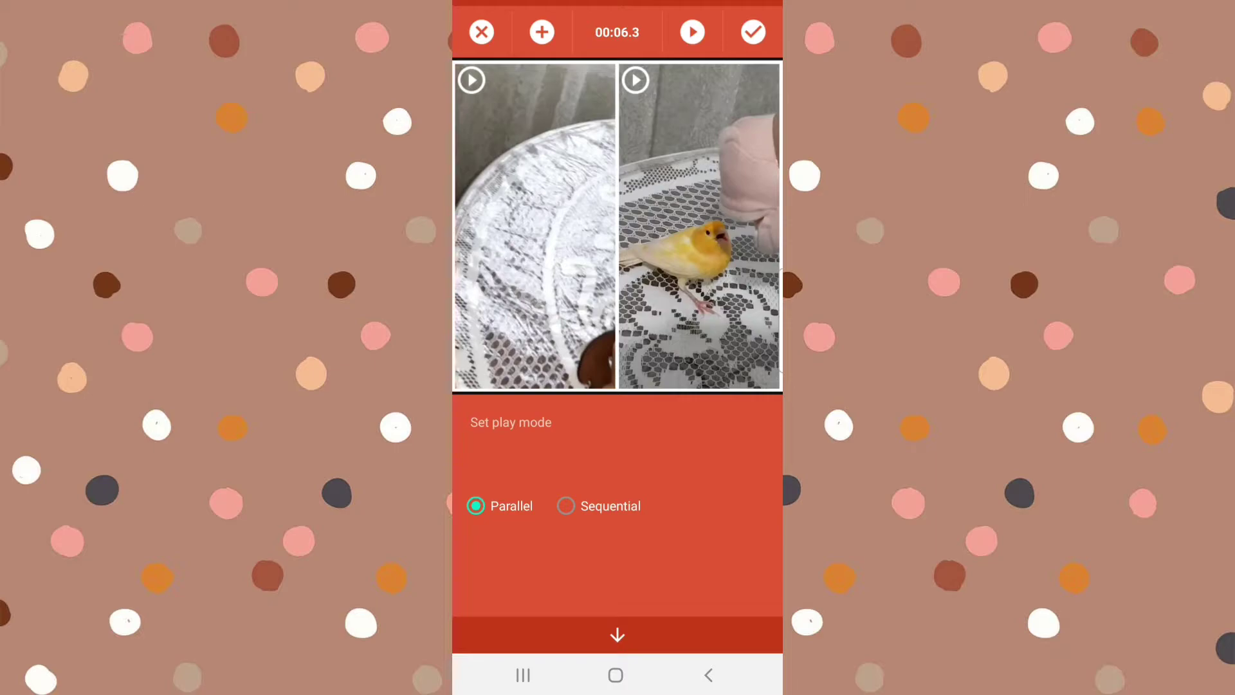
Switch play mode to Sequential so the collage runs 00:10.7
{"action": "left_click", "coordinate": [566, 505]}
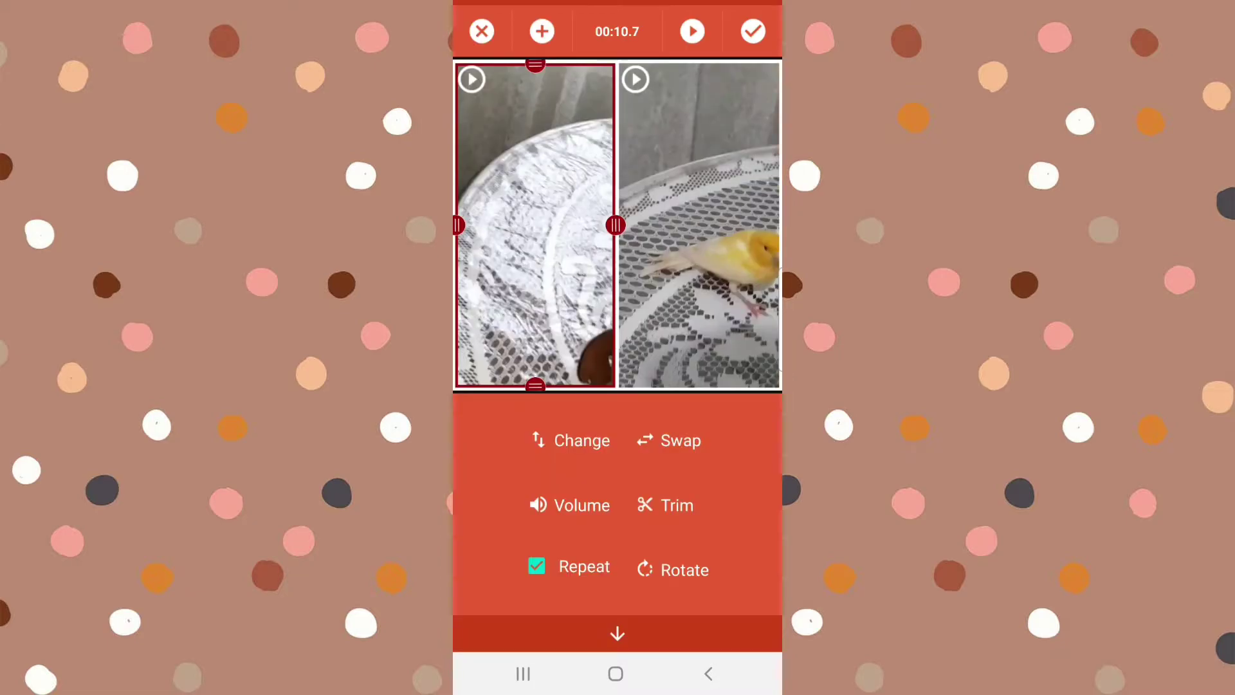
Reposition the left canary clip's footage slightly downward within its cell
{"action": "mouse_move", "coordinate": [616, 225]}
{"action": "left_mouse_down"}
{"action": "mouse_move", "coordinate": [566, 225]}
{"action": "mouse_move", "coordinate": [616, 225]}
{"action": "left_mouse_up"}
{"action": "left_click", "coordinate": [535, 225]}
{"action": "left_click", "coordinate": [535, 225]}
{"action": "left_click_drag", "start_coordinate": [535, 225], "coordinate": [535, 244]}
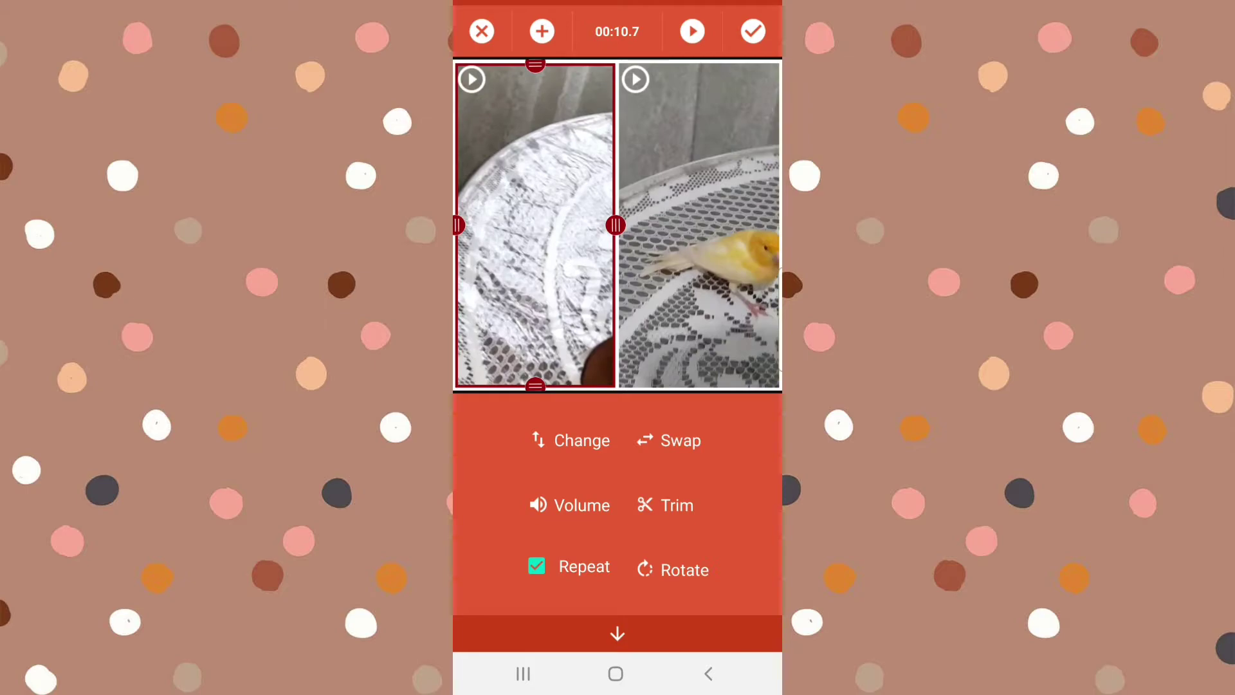
Try swapping the clips but cancel, then show the Video/Gif/Photo/Record replacement choices
{"action": "left_click", "coordinate": [669, 441]}
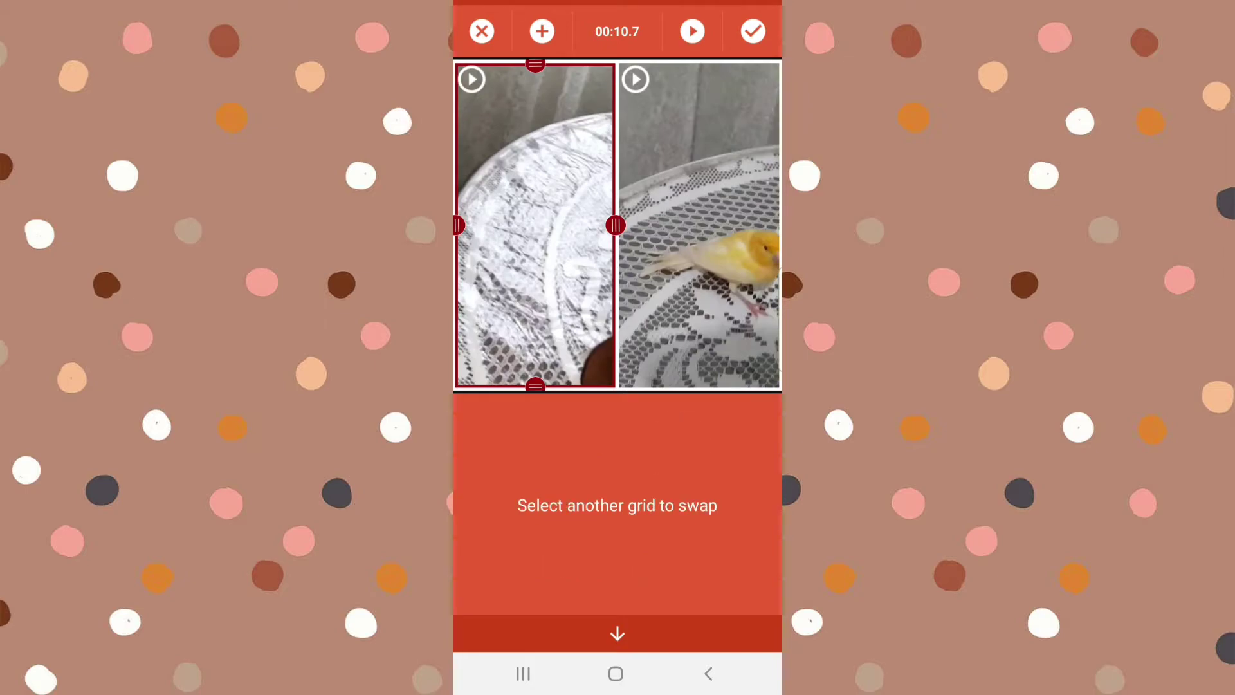
{"action": "left_click", "coordinate": [617, 634]}
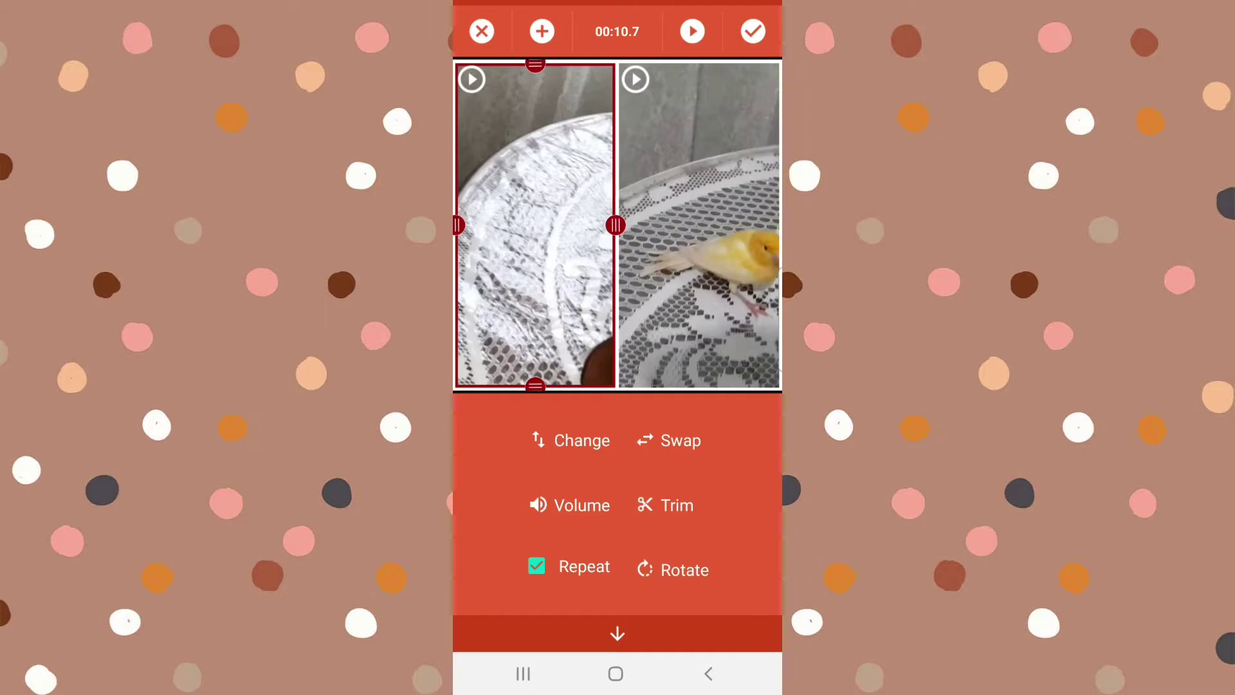
{"action": "left_click", "coordinate": [570, 440]}
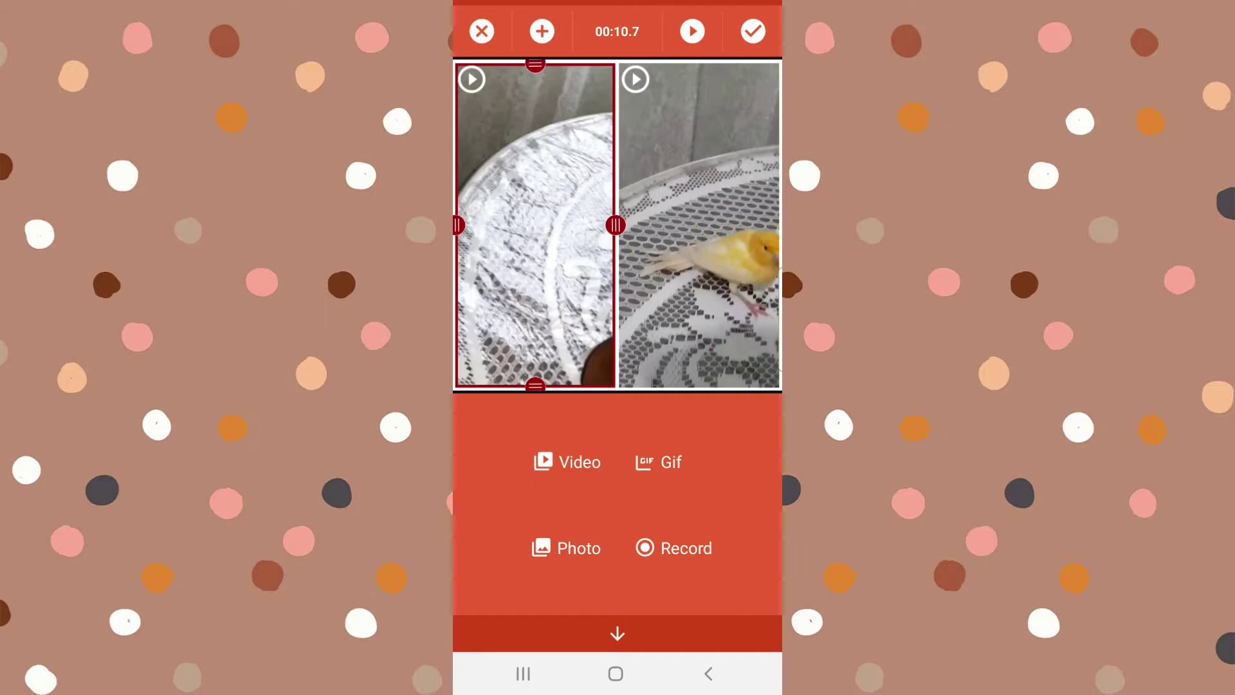
Trim the left canary clip to end at 00:03.4, making the collage 00:09.8
{"action": "left_click", "coordinate": [618, 634]}
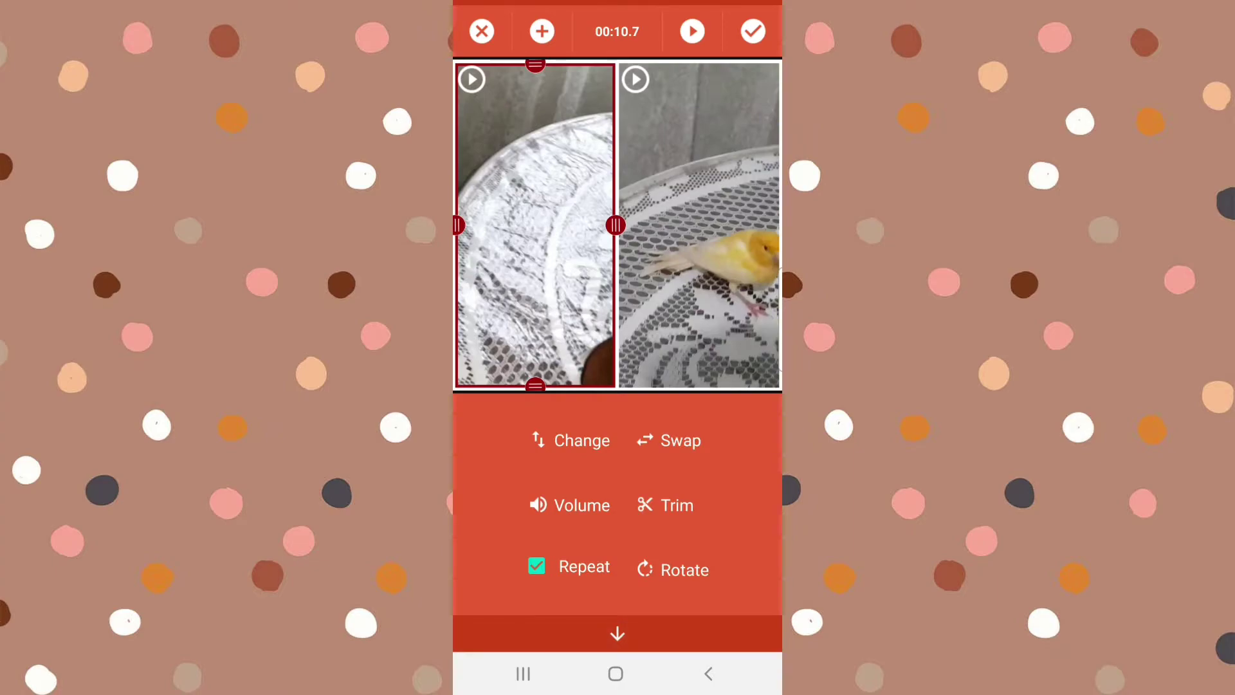
{"action": "left_click", "coordinate": [665, 505]}
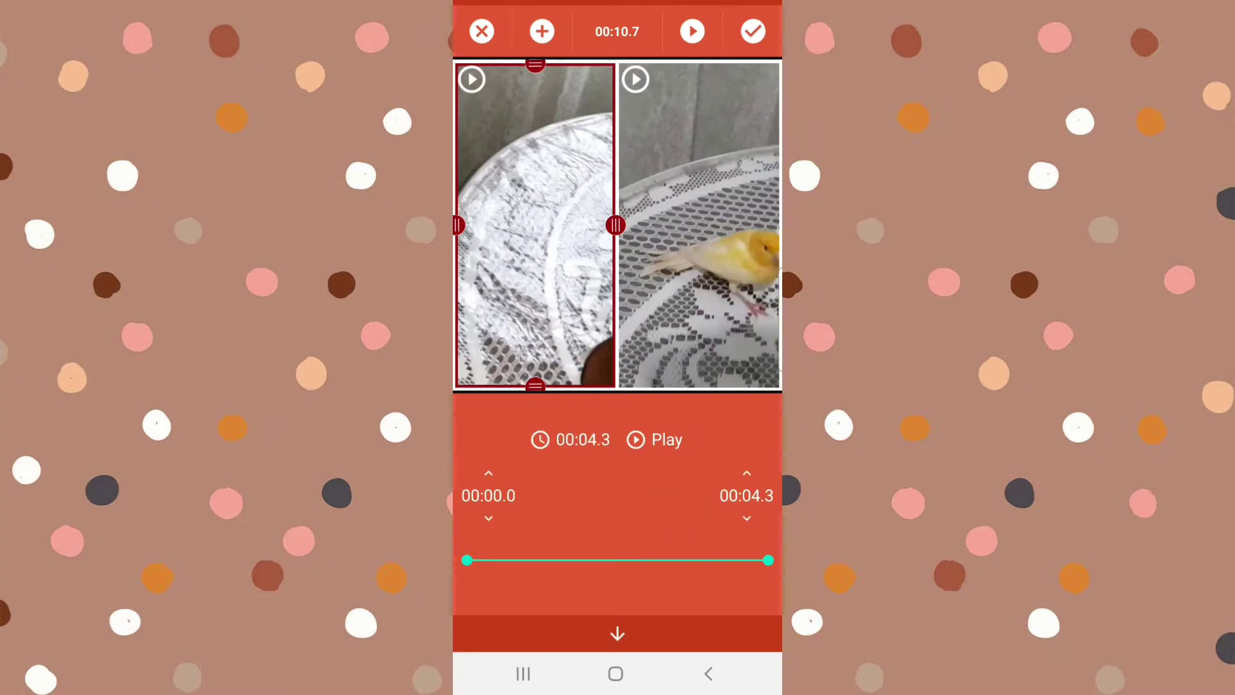
{"action": "left_click_drag", "start_coordinate": [768, 561], "coordinate": [702, 560]}
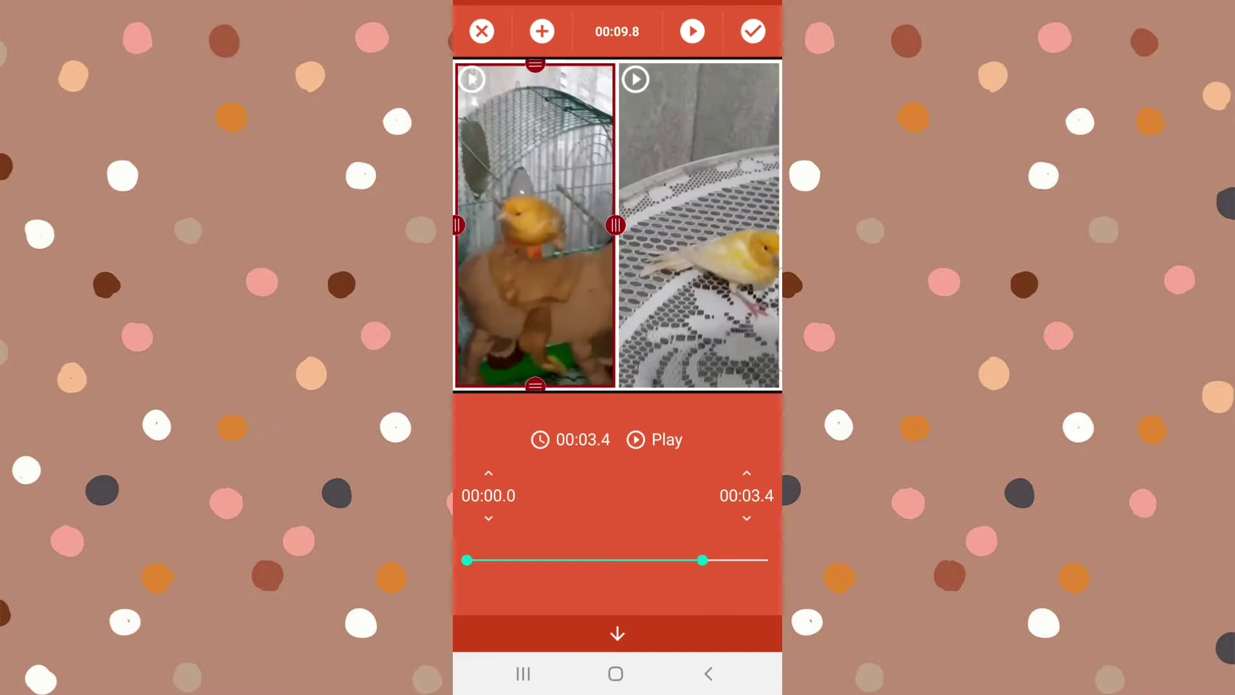
{"action": "left_click", "coordinate": [617, 634]}
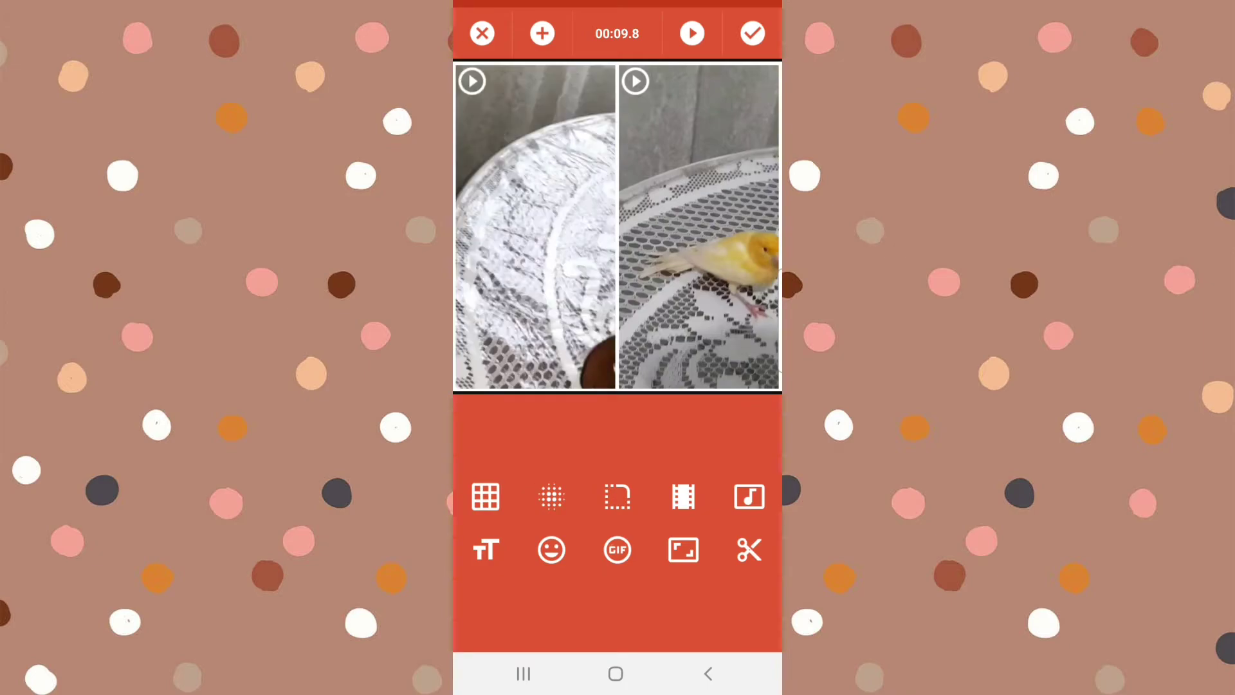
Try the diagonal layout, revert to side-by-side, and show the Blur/Color/Gradient/Graph background choices
{"action": "left_click", "coordinate": [485, 496]}
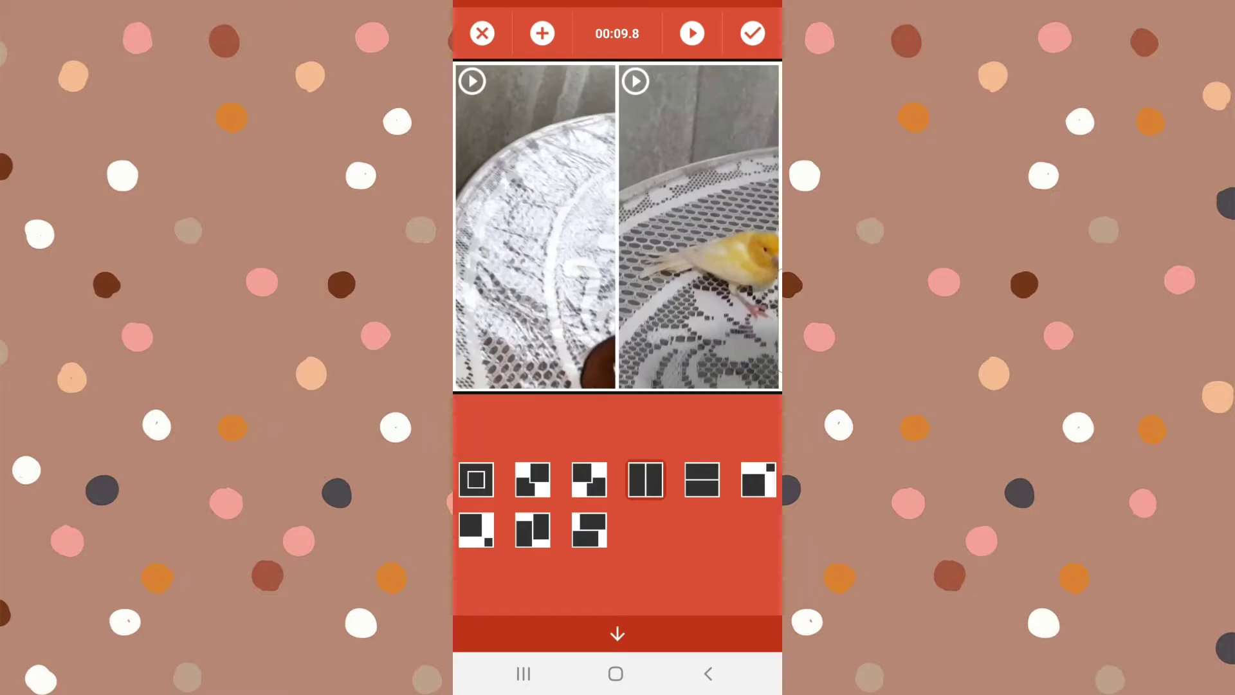
{"action": "left_click", "coordinate": [533, 479]}
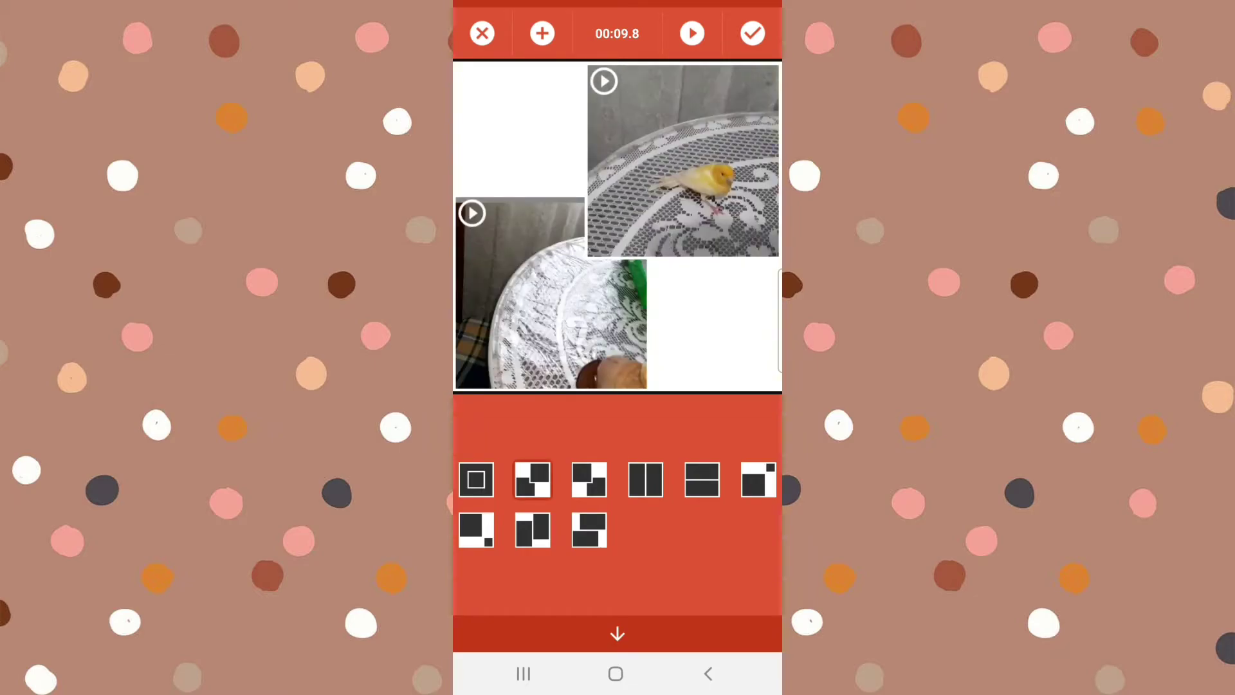
{"action": "left_click", "coordinate": [645, 479]}
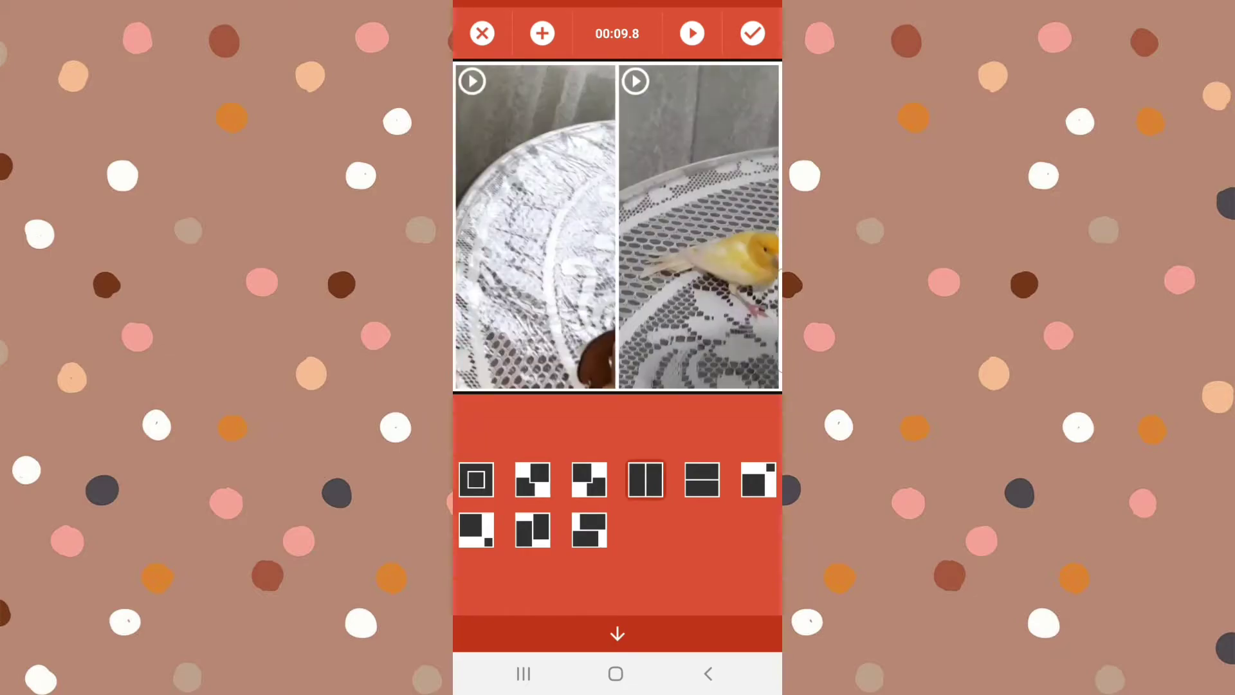
{"action": "left_click", "coordinate": [617, 634]}
{"action": "left_click", "coordinate": [551, 496]}
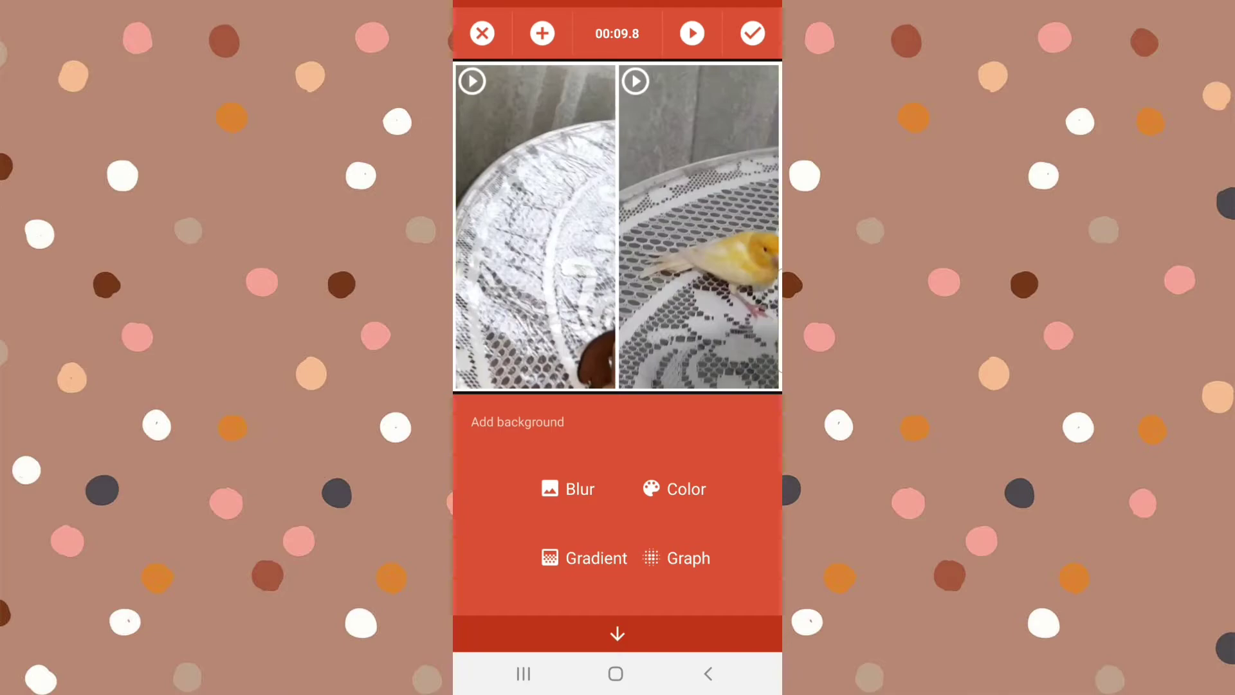
Try black and then red solid background colours
{"action": "left_click", "coordinate": [675, 489]}
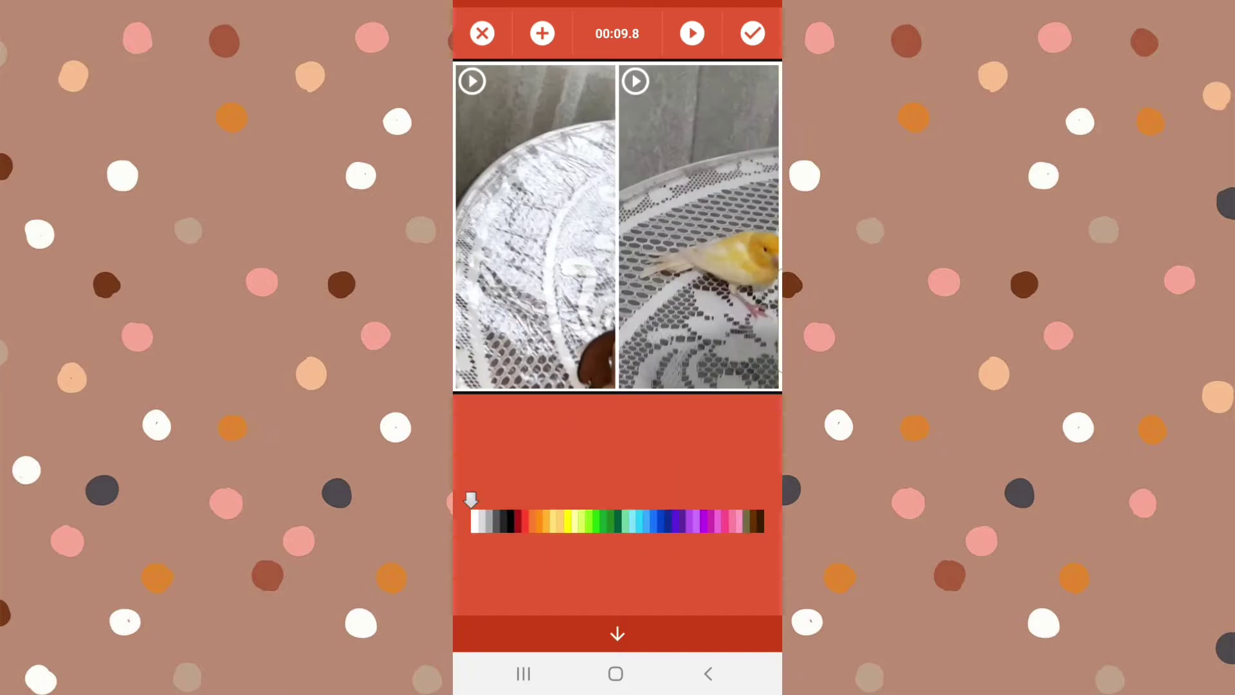
{"action": "left_click", "coordinate": [508, 521]}
{"action": "left_click", "coordinate": [524, 521]}
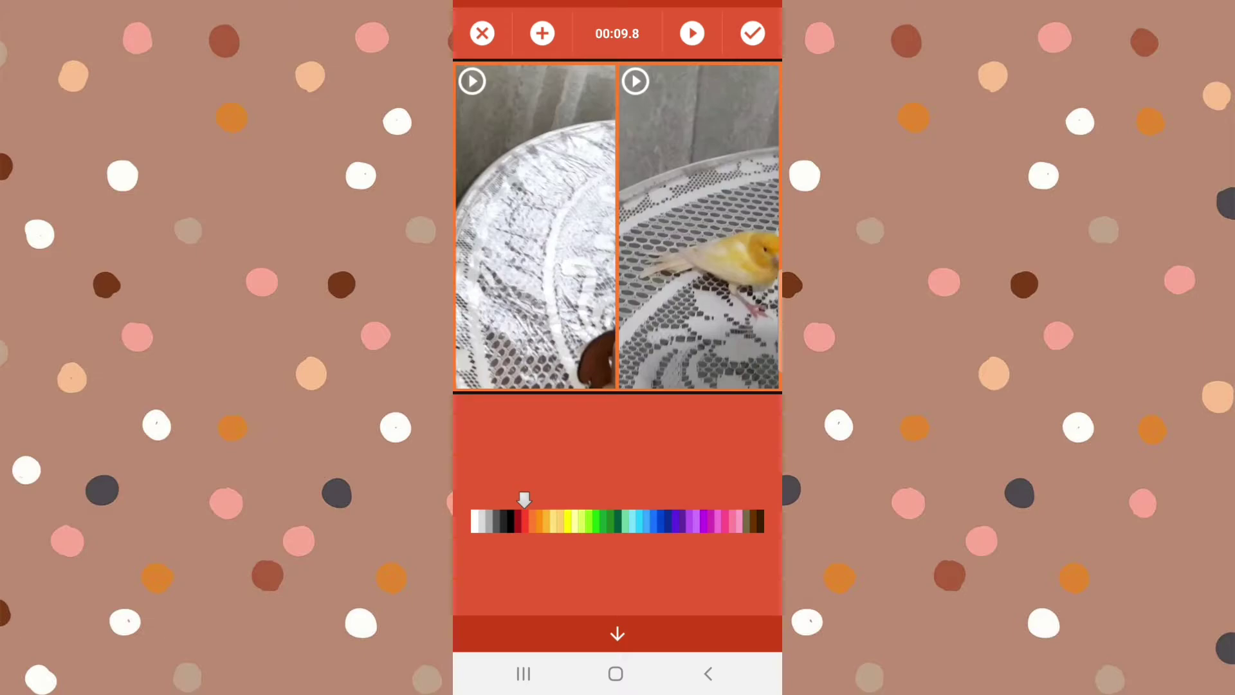
{"action": "left_click", "coordinate": [617, 634]}
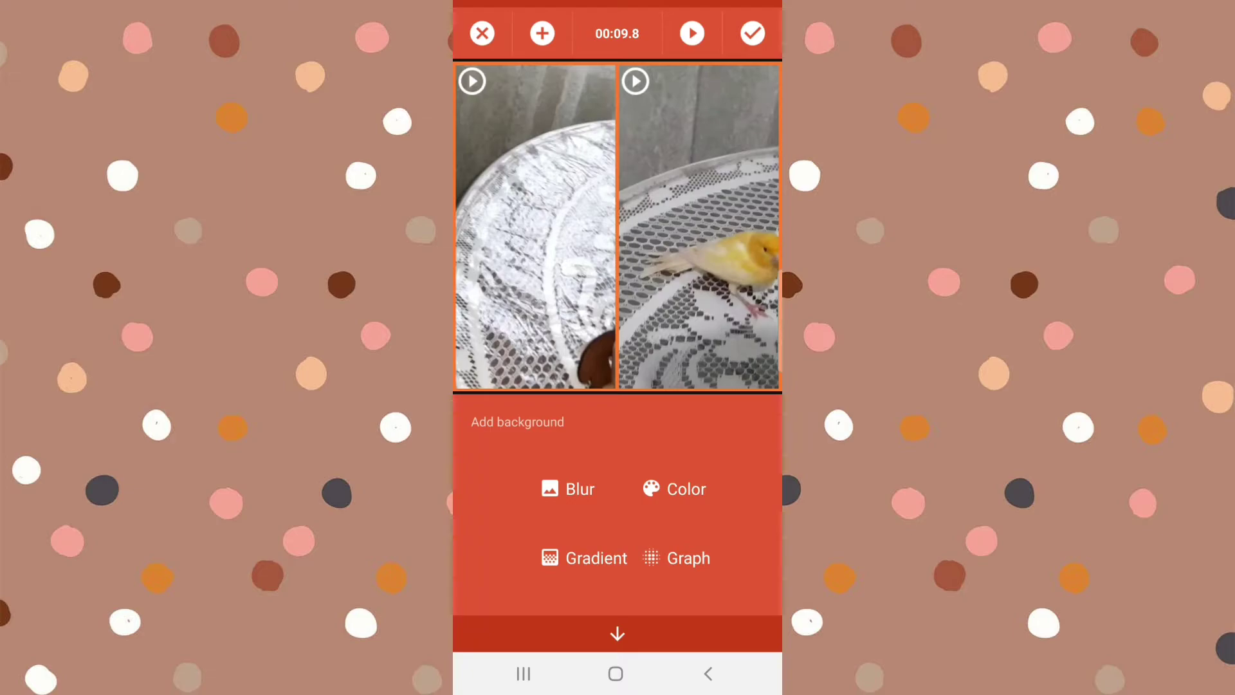
Apply the rainbow gradient background and rotate it diagonally, then downward
{"action": "left_click", "coordinate": [585, 558]}
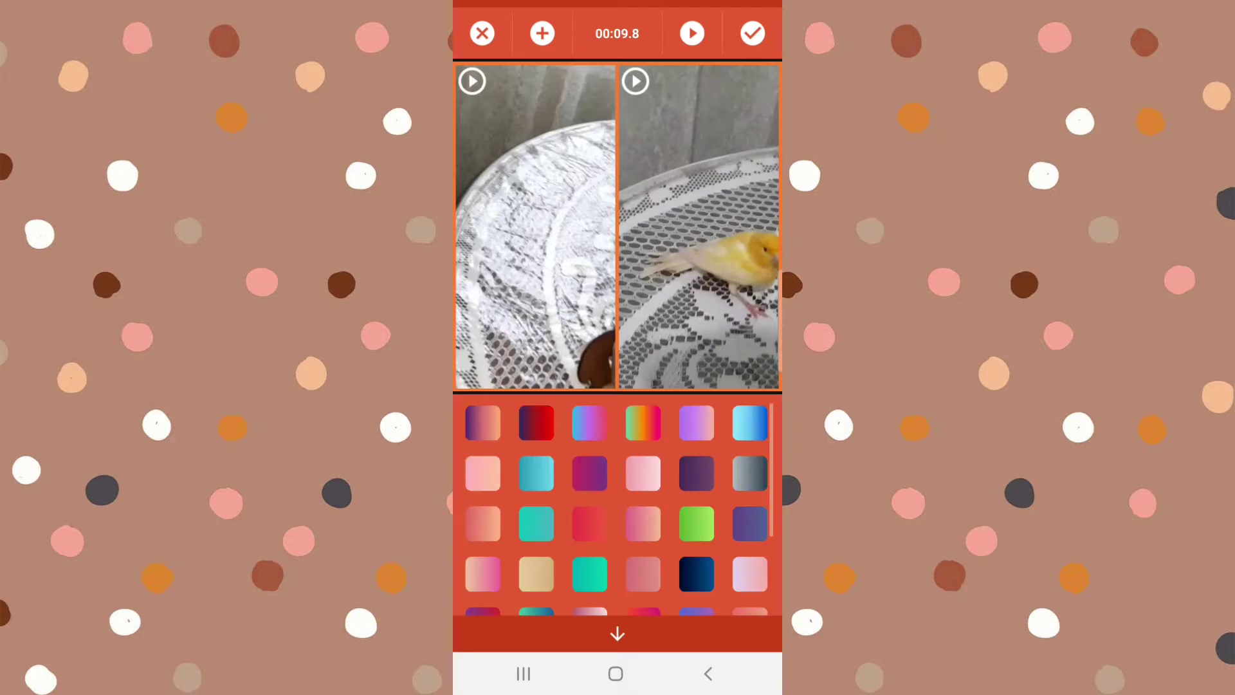
{"action": "left_click", "coordinate": [642, 423]}
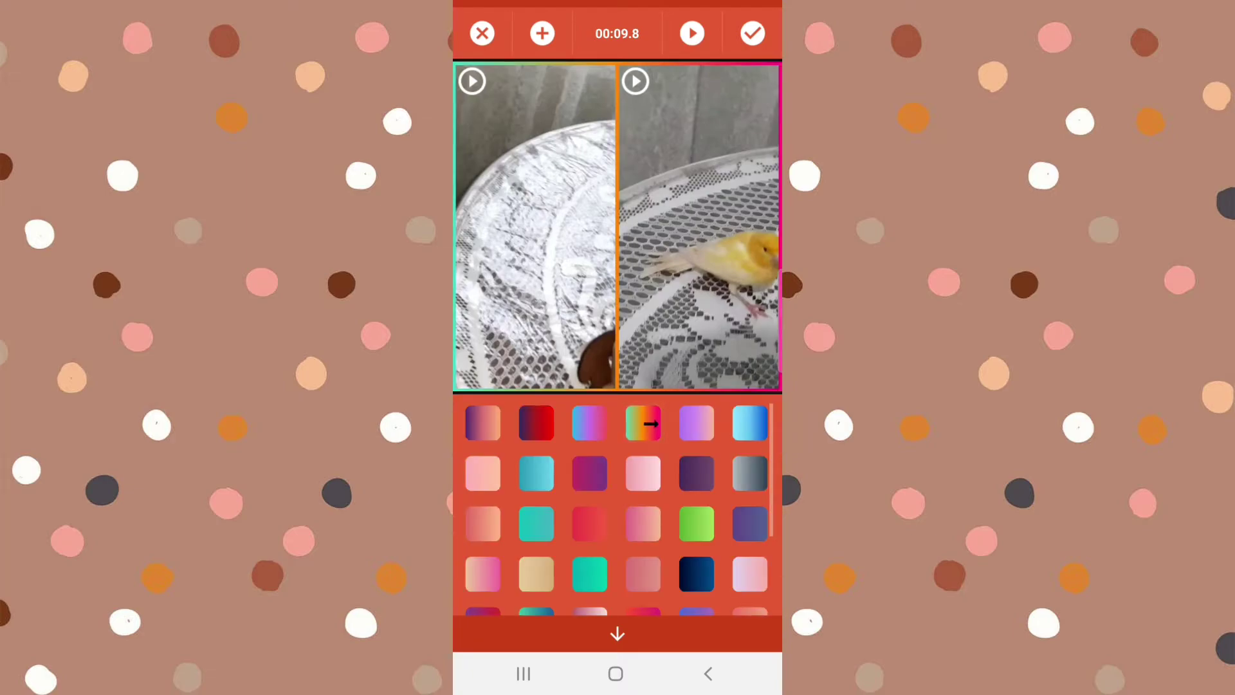
{"action": "left_click", "coordinate": [643, 423]}
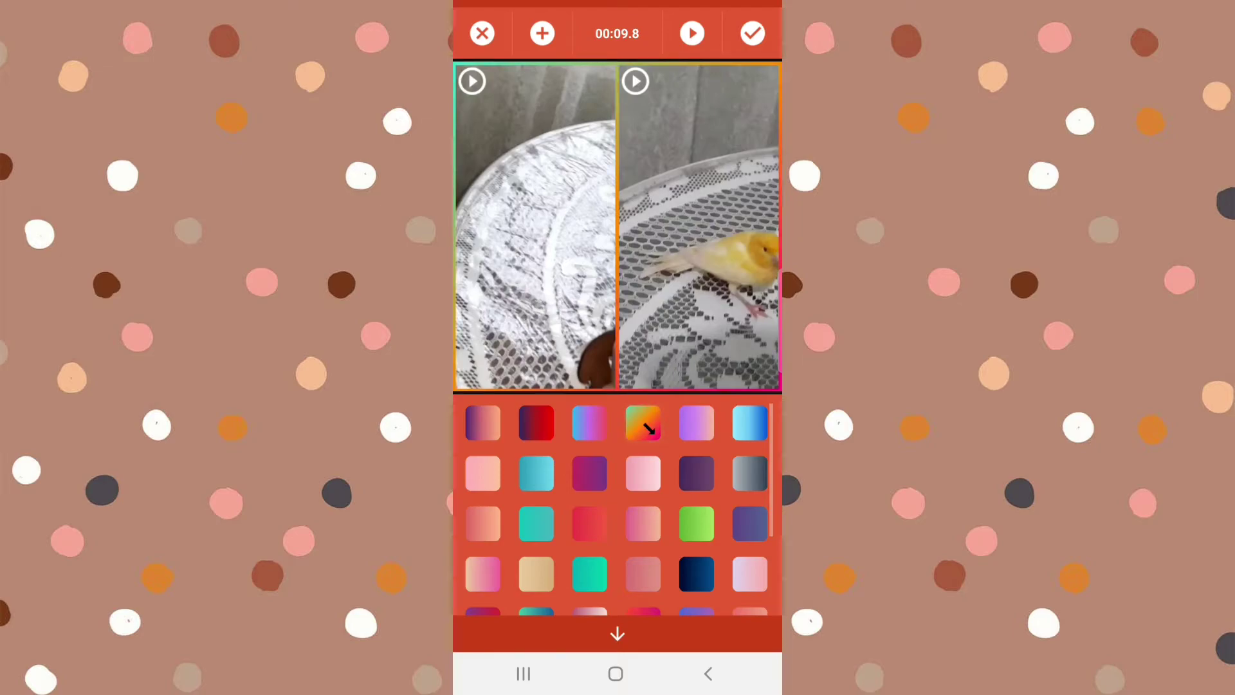
{"action": "left_click", "coordinate": [642, 423]}
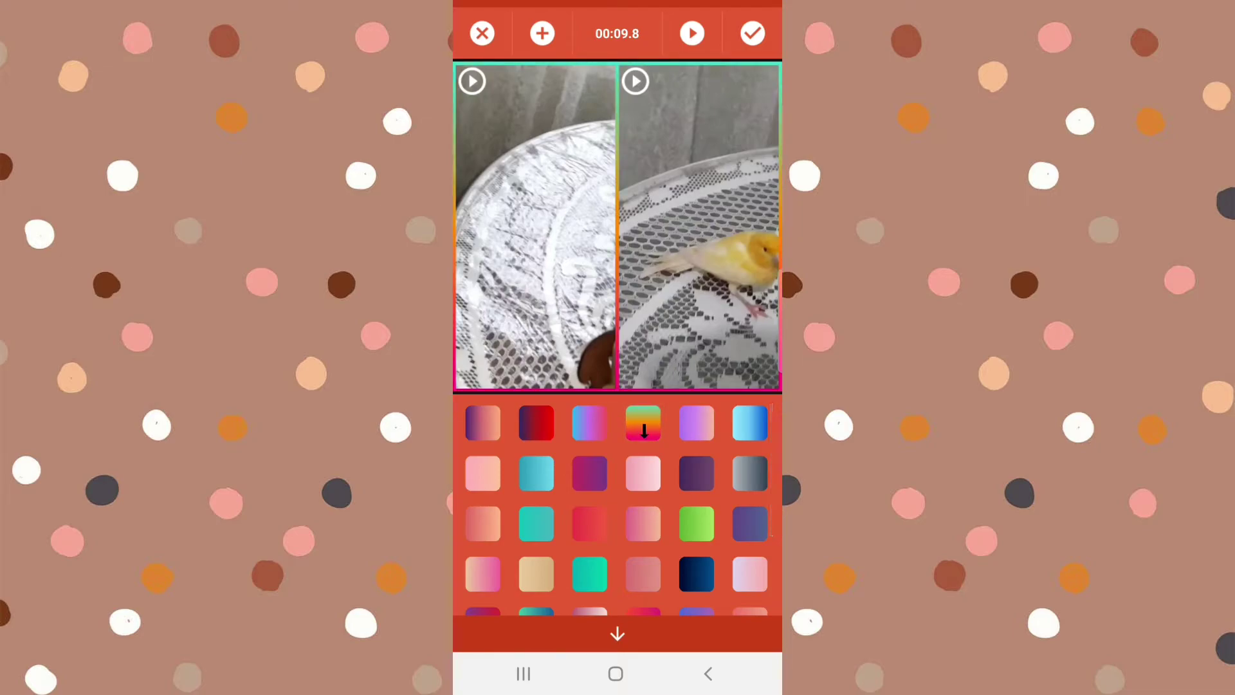
{"action": "left_click", "coordinate": [617, 634]}
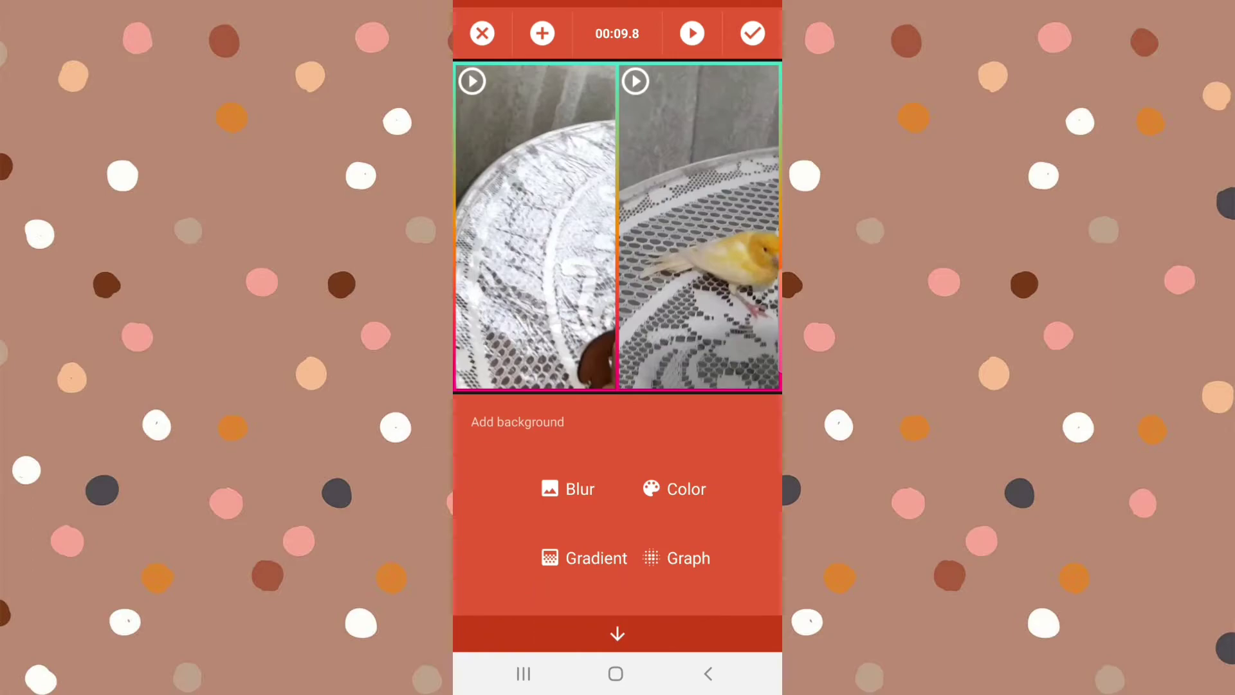
Apply the teal, green and orange patterned background from the Graph swatches
{"action": "left_click", "coordinate": [675, 557]}
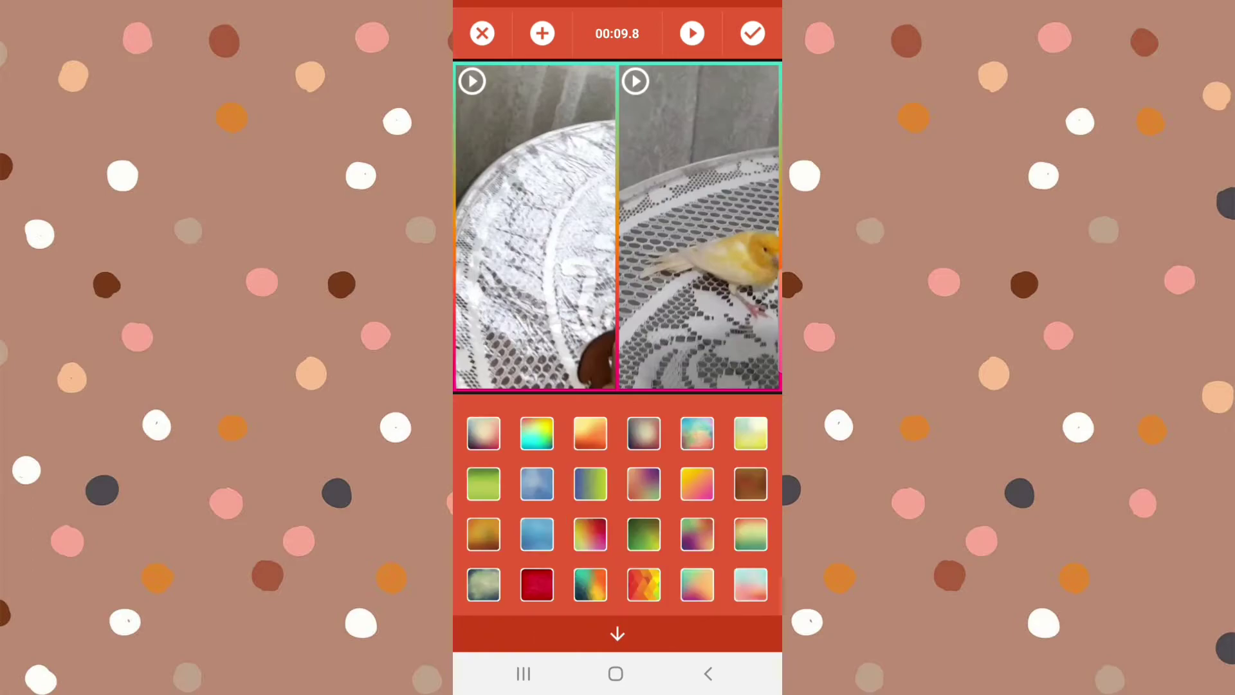
{"action": "left_click", "coordinate": [590, 584]}
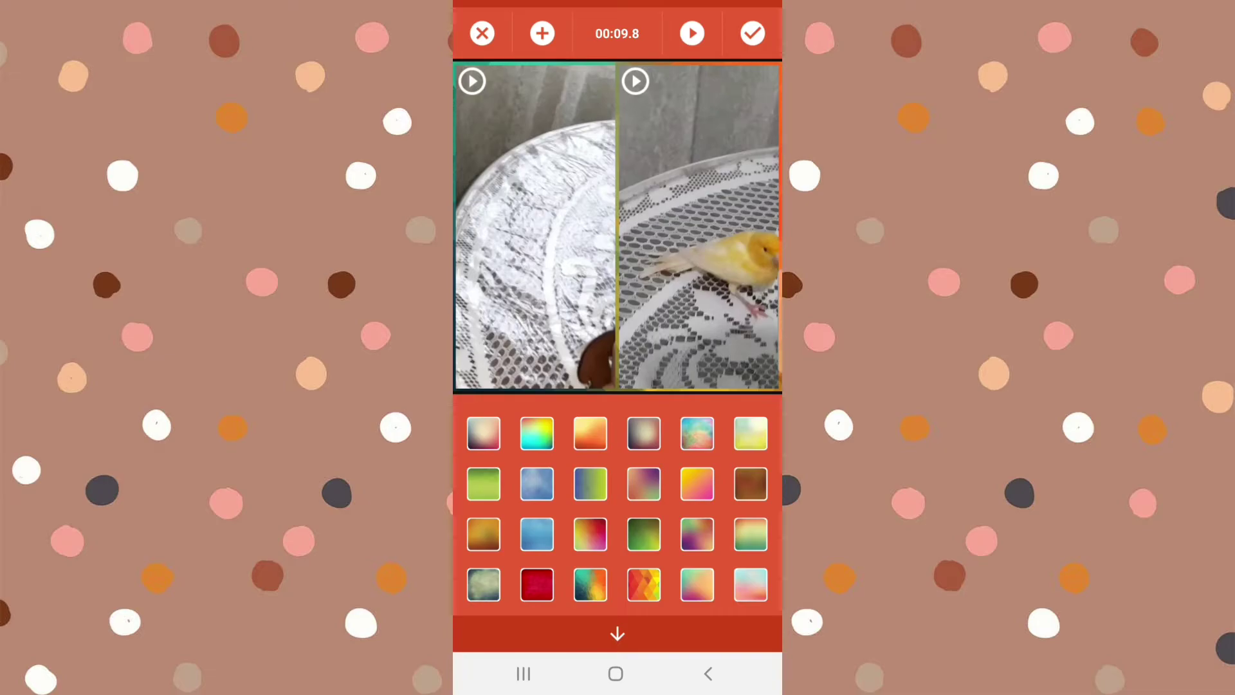
{"action": "left_click", "coordinate": [618, 633]}
Set the border width to zero so the two canary clips sit edge to edge
{"action": "left_click", "coordinate": [617, 633]}
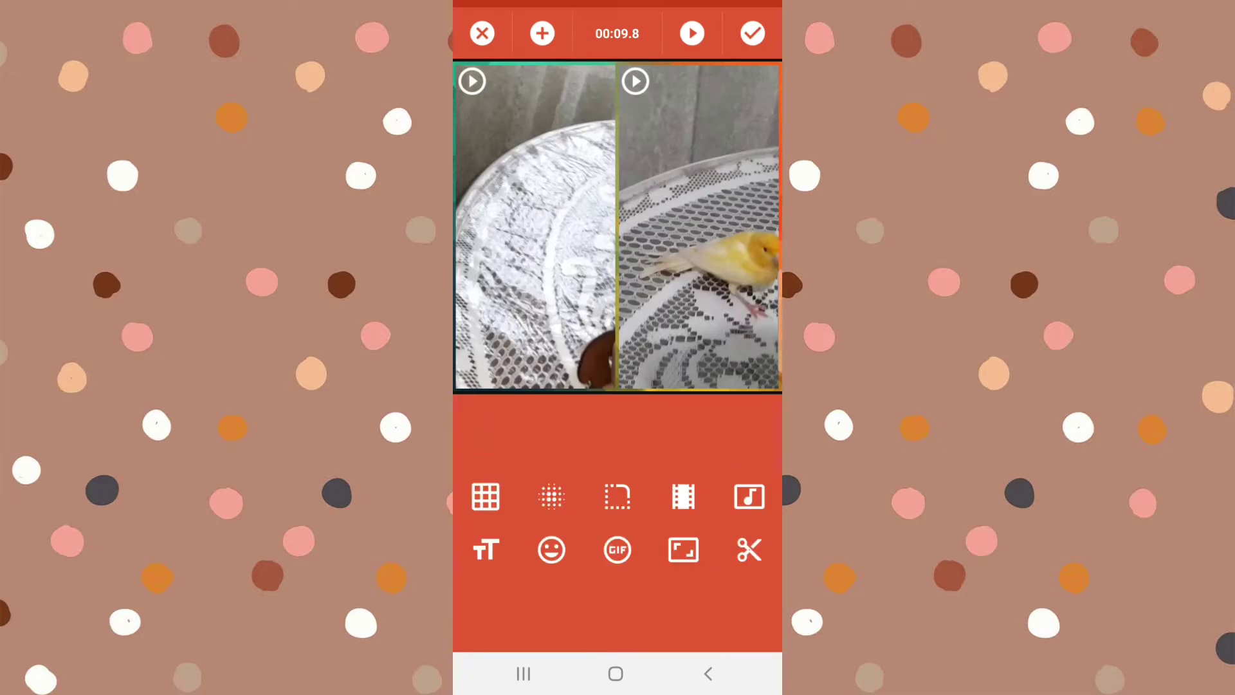
{"action": "left_click", "coordinate": [617, 496]}
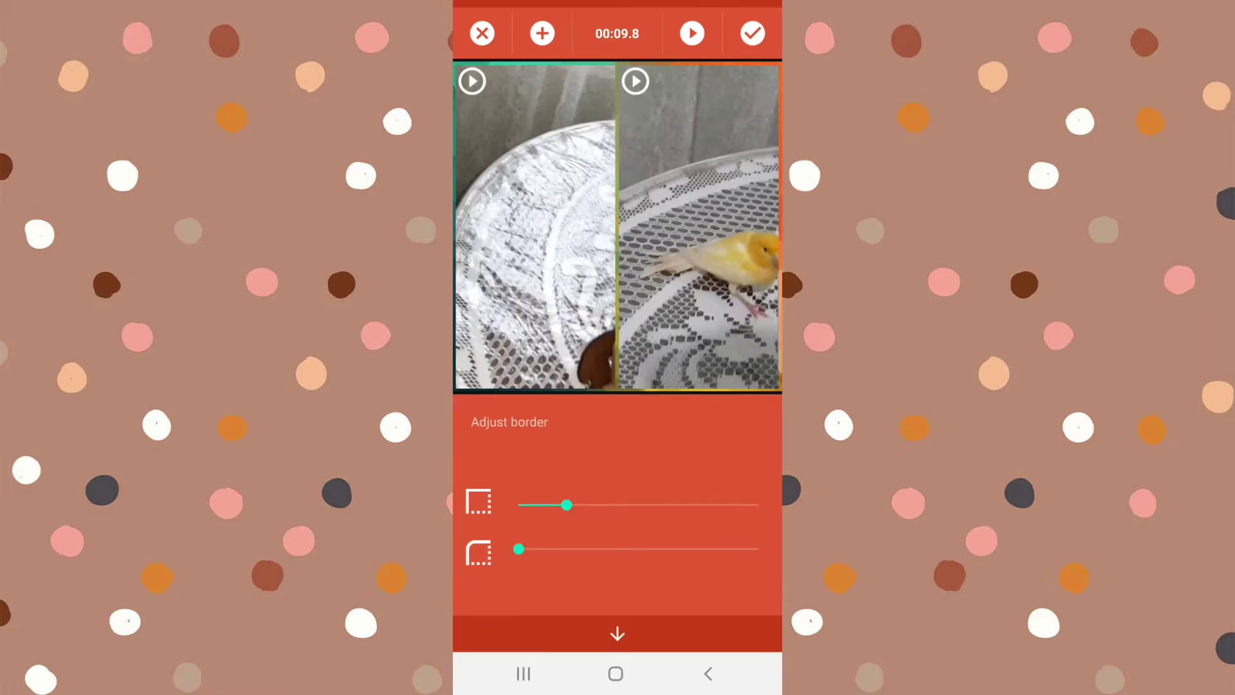
{"action": "left_click_drag", "start_coordinate": [566, 505], "coordinate": [519, 504]}
{"action": "left_click", "coordinate": [518, 548]}
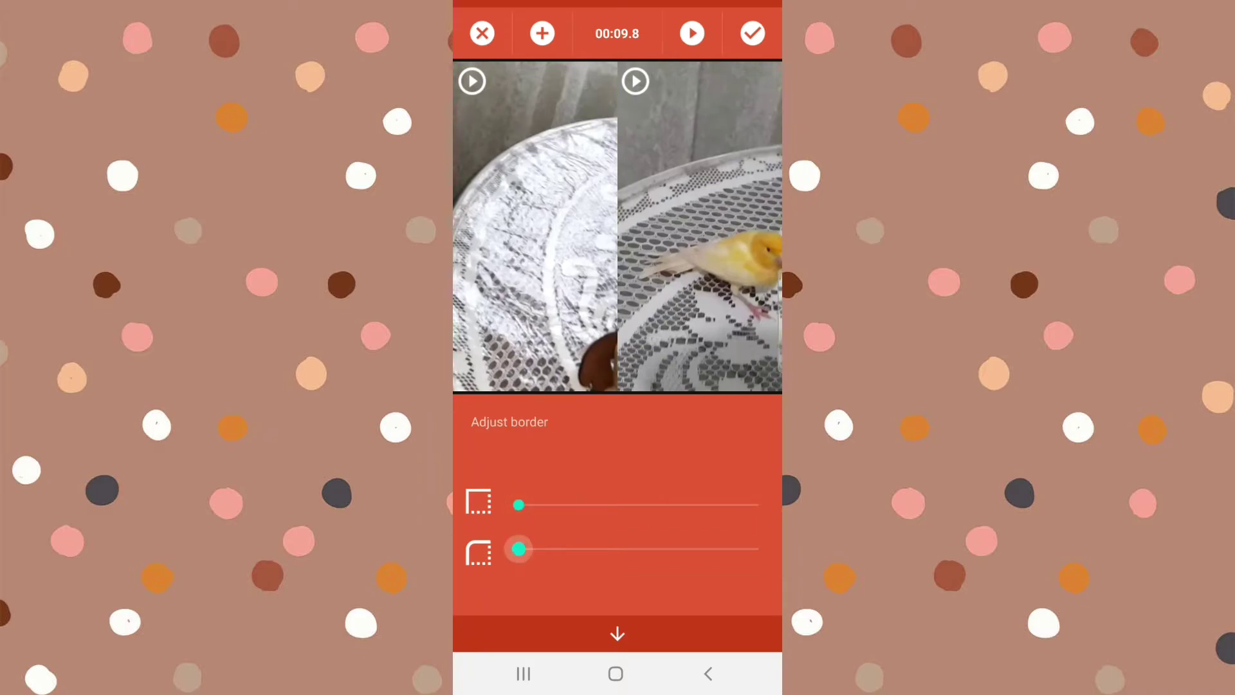
{"action": "left_click", "coordinate": [617, 634]}
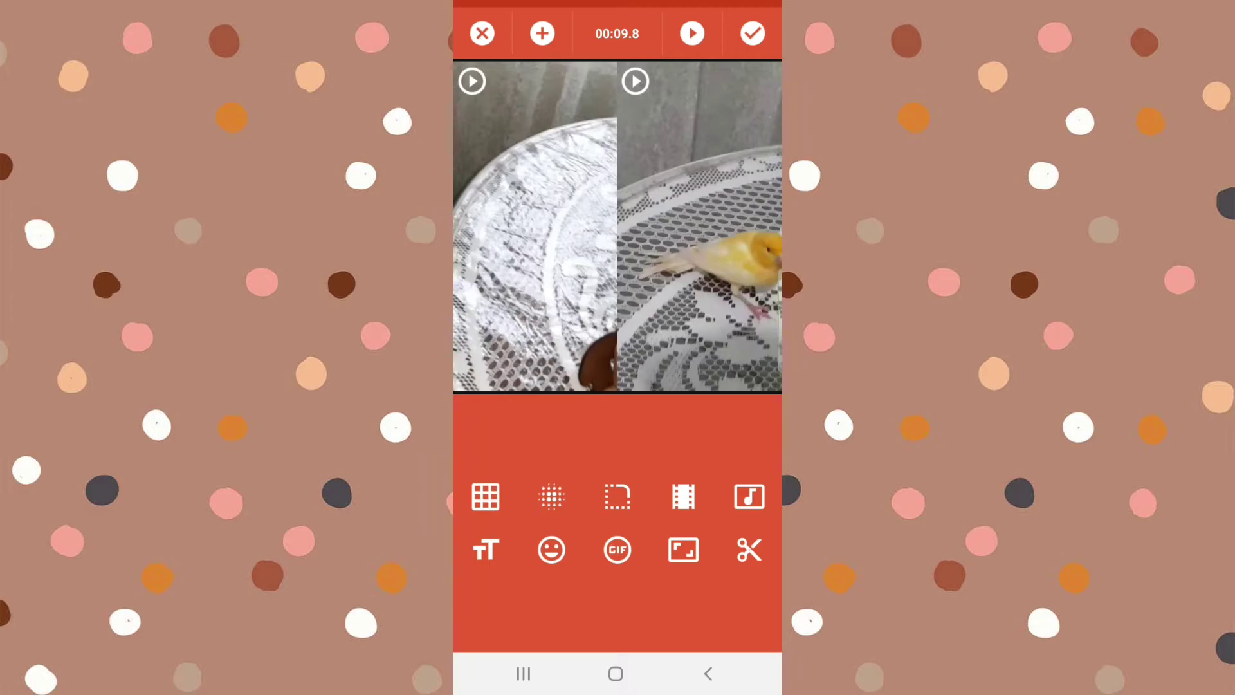
{"action": "left_click", "coordinate": [749, 496]}
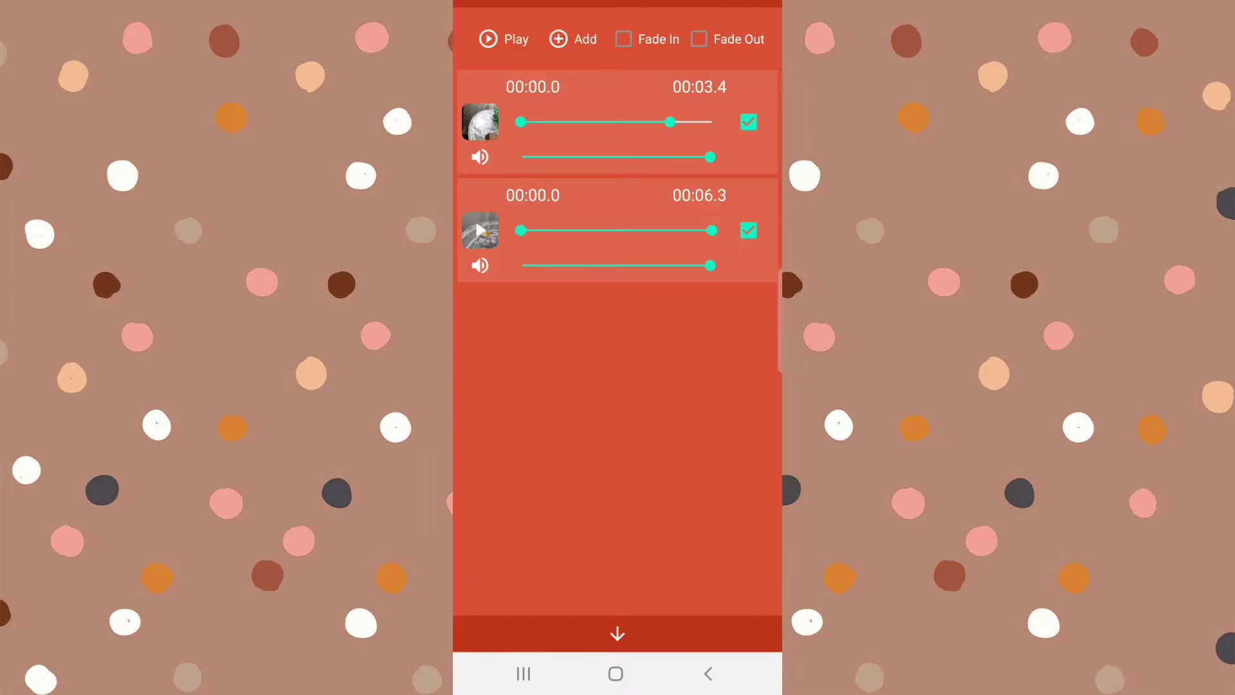
Extend the left clip's trim end to 00:04.3, returning the collage to 00:10.7
{"action": "left_click_drag", "start_coordinate": [670, 122], "coordinate": [711, 122]}
{"action": "left_click", "coordinate": [618, 634]}
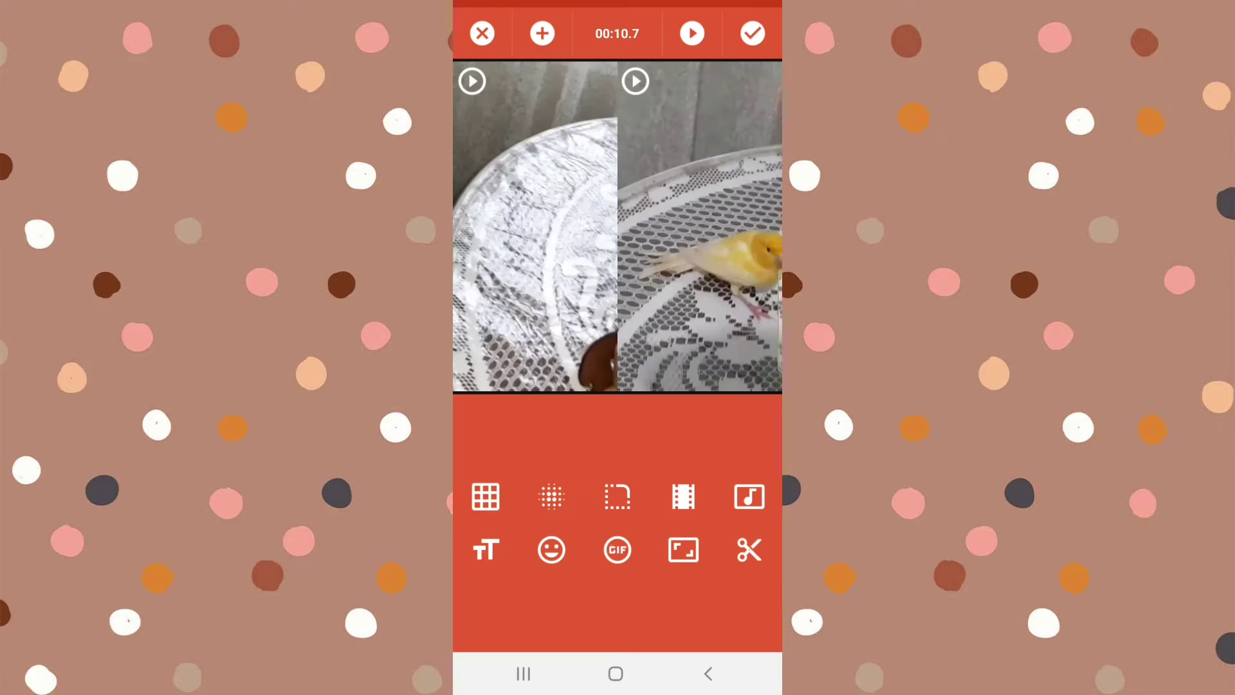
Replace the placeholder text with the caption 'Einer'
{"action": "left_click", "coordinate": [485, 549]}
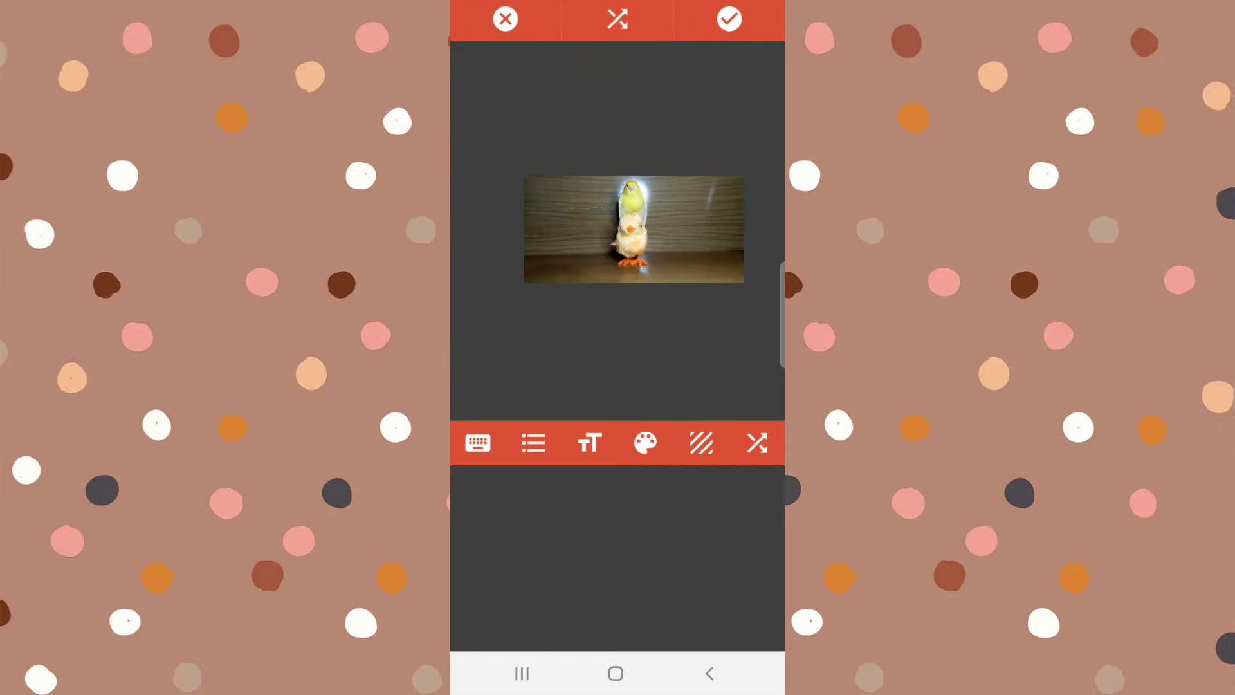
{"action": "key", "text": "BackSpace"}
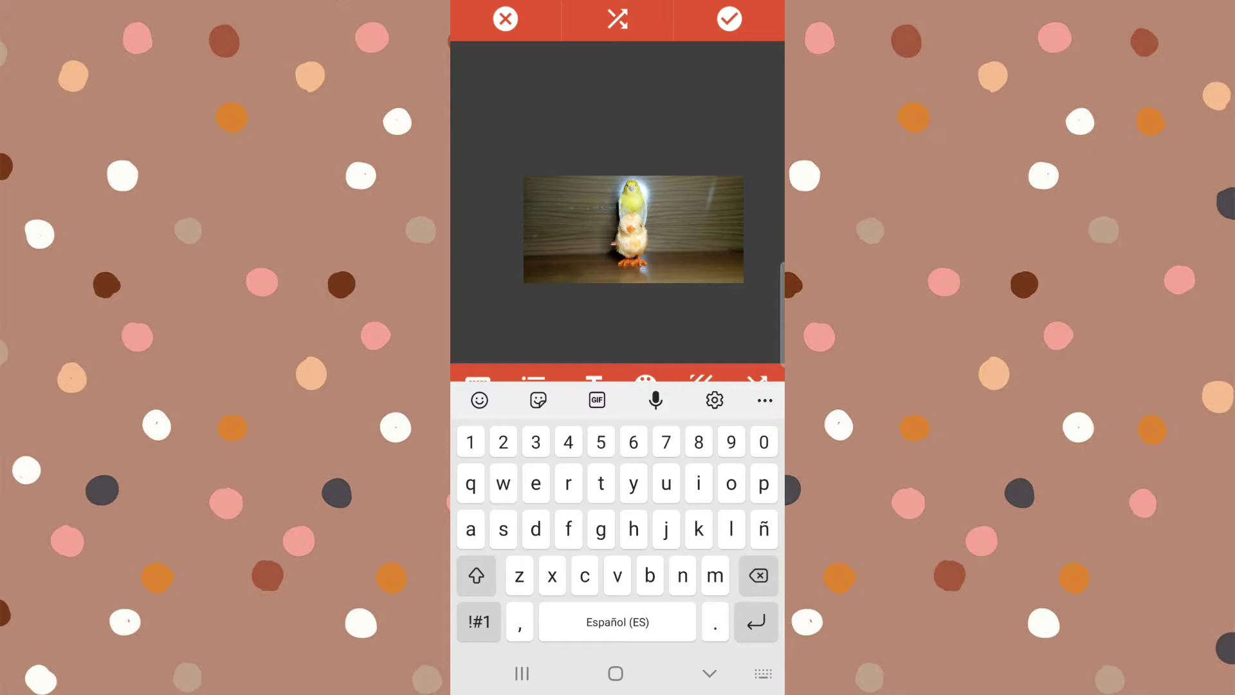
{"action": "type", "text": "Ei"}
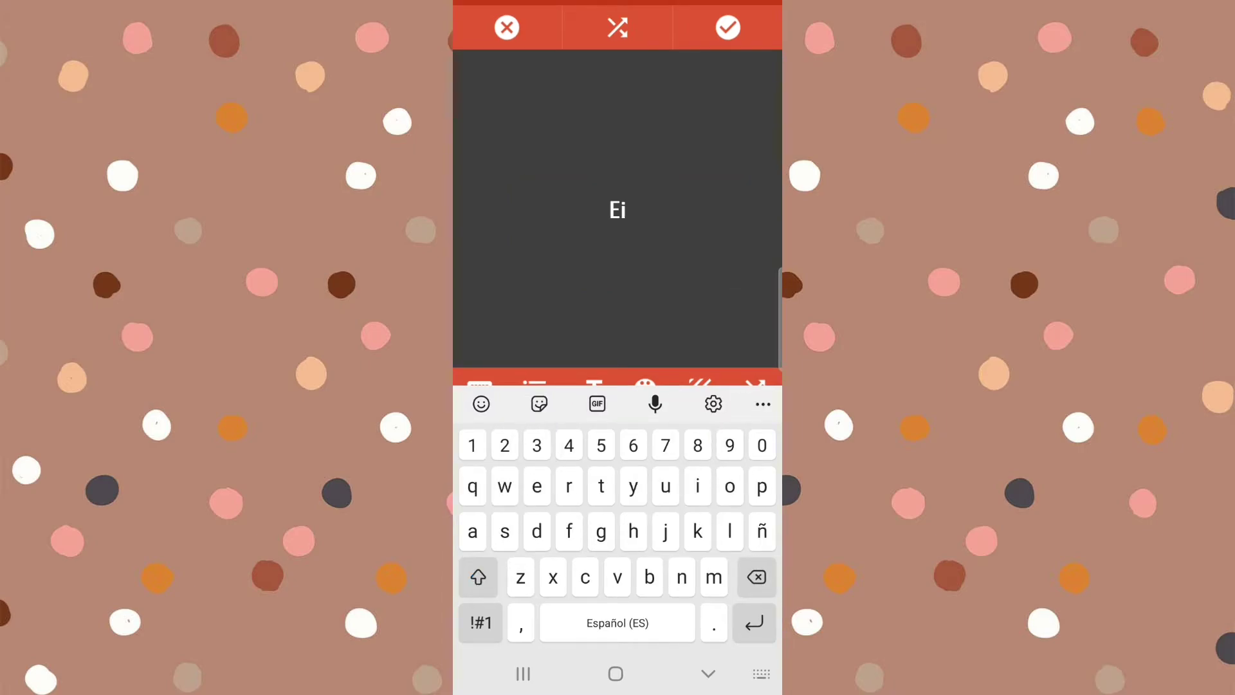
{"action": "type", "text": "ner"}
{"action": "left_click", "coordinate": [728, 27]}
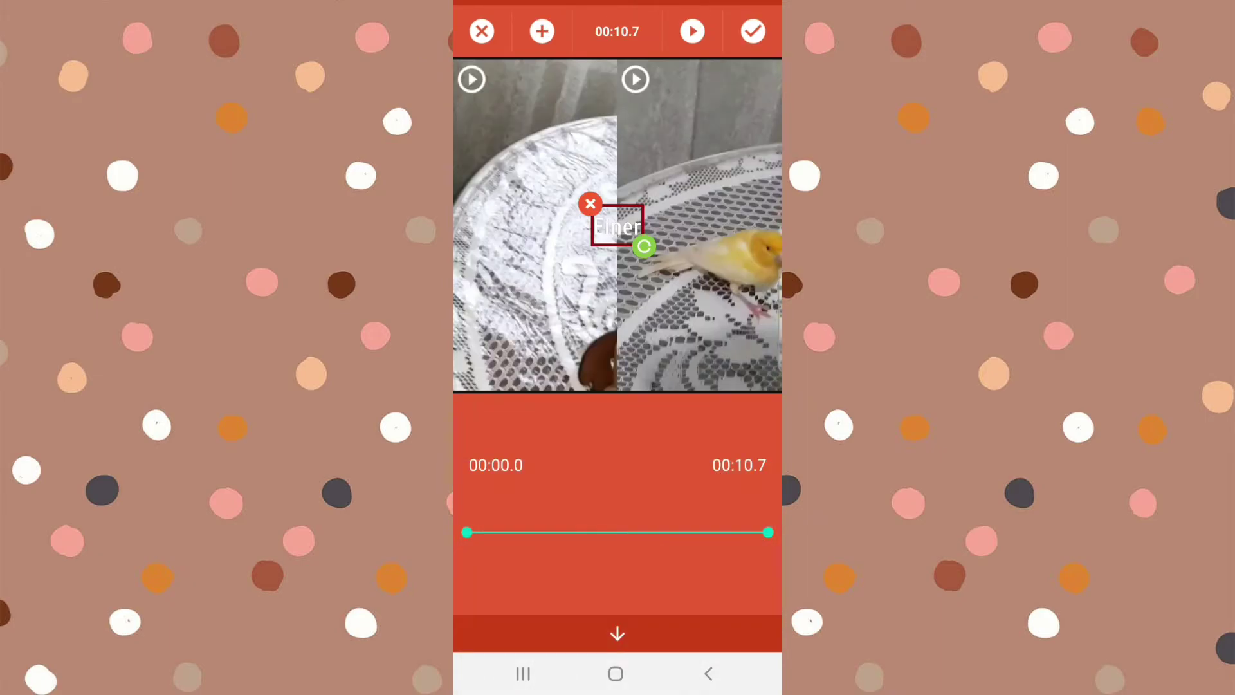
Resize the Einer caption small and position it near the centre where the clips meet
{"action": "left_click_drag", "start_coordinate": [768, 531], "coordinate": [766, 532]}
{"action": "left_click_drag", "start_coordinate": [644, 247], "coordinate": [695, 286]}
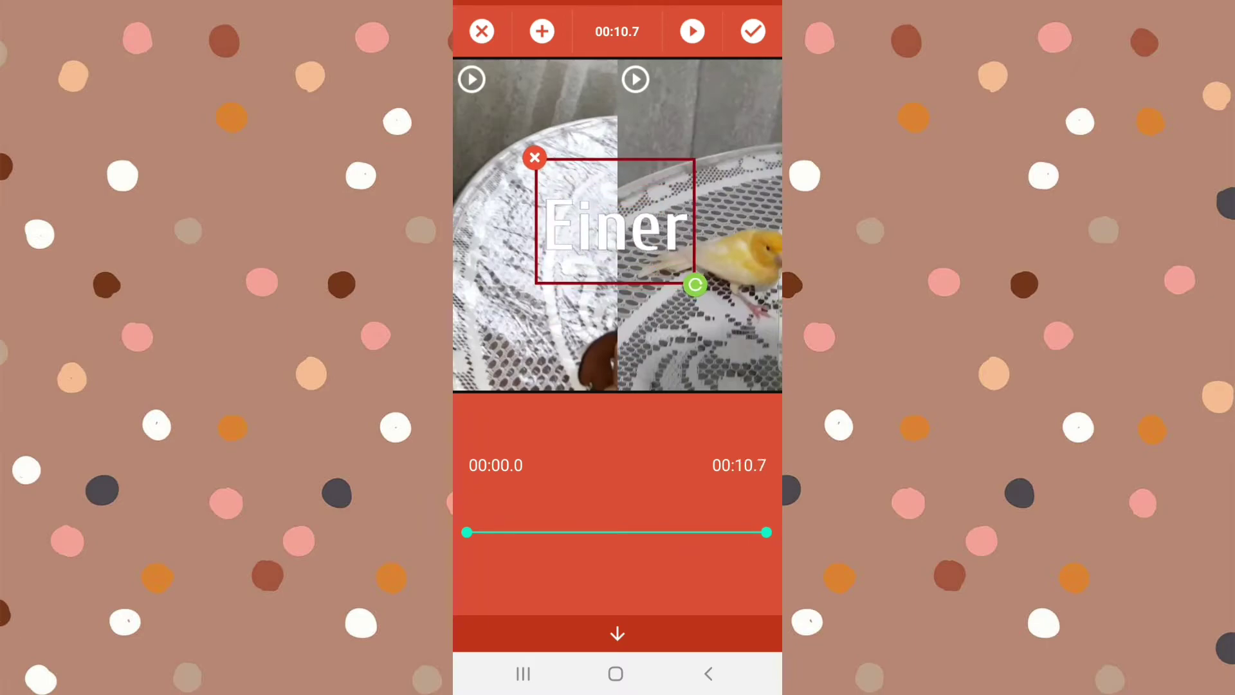
{"action": "left_click_drag", "start_coordinate": [615, 223], "coordinate": [621, 210]}
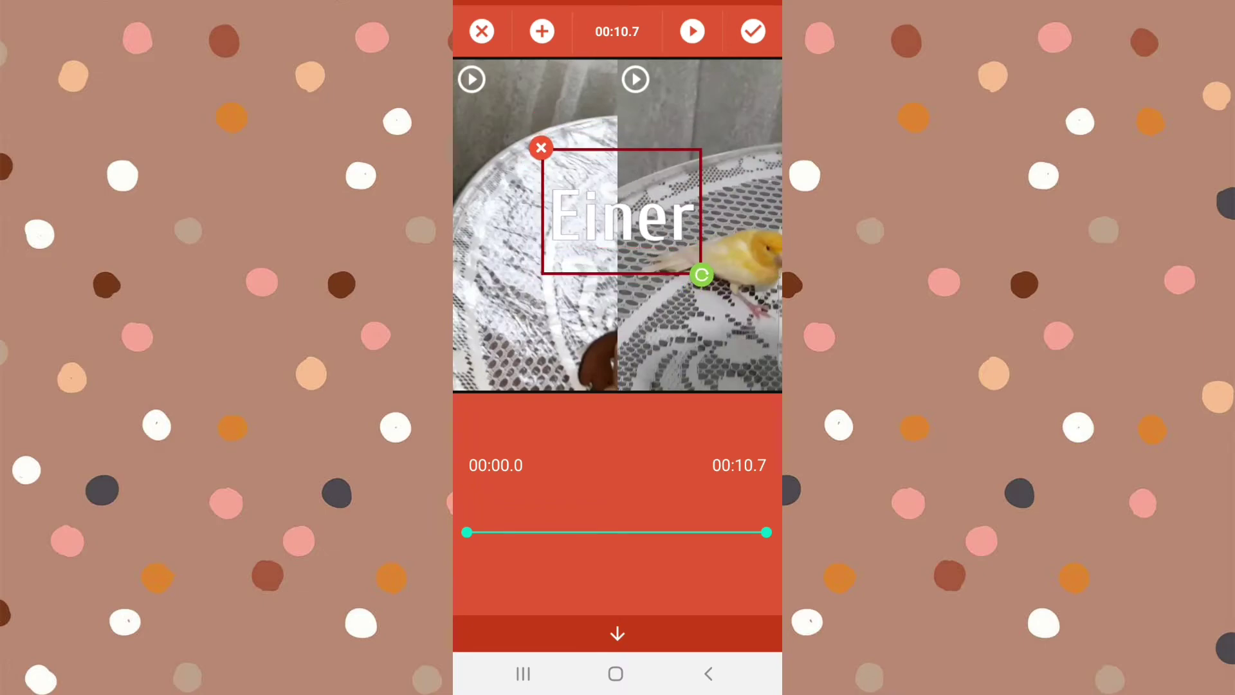
{"action": "left_click_drag", "start_coordinate": [701, 274], "coordinate": [632, 237]}
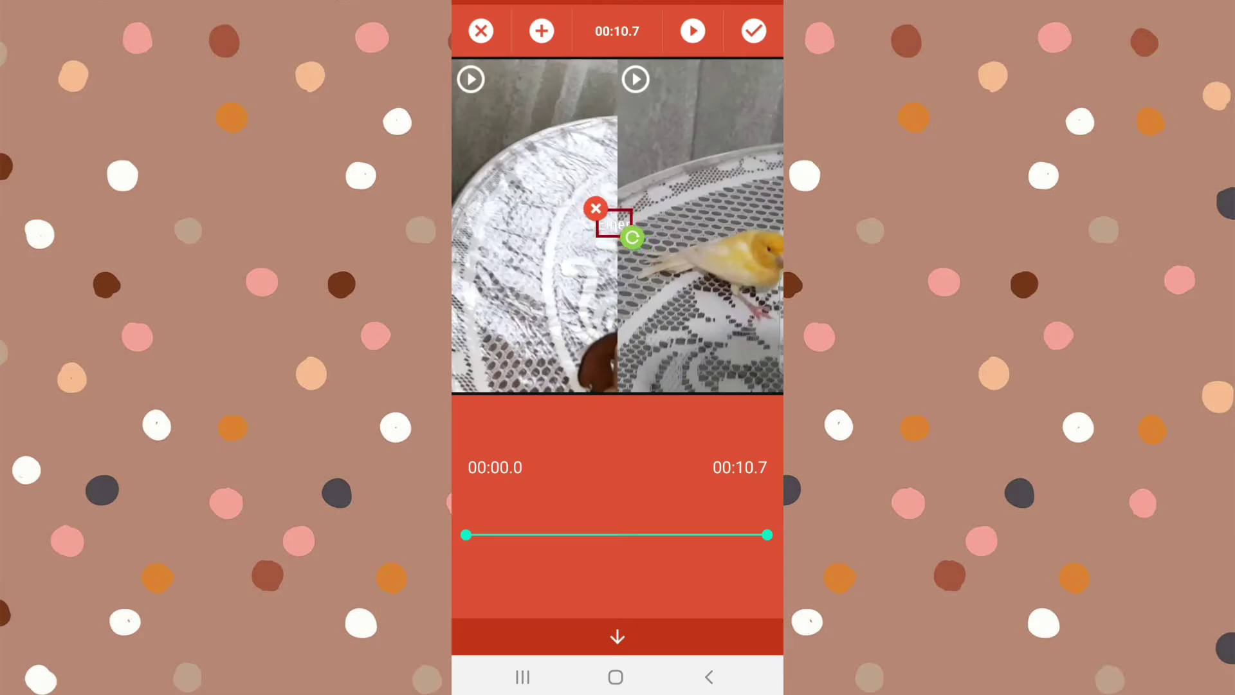
{"action": "left_click", "coordinate": [618, 637]}
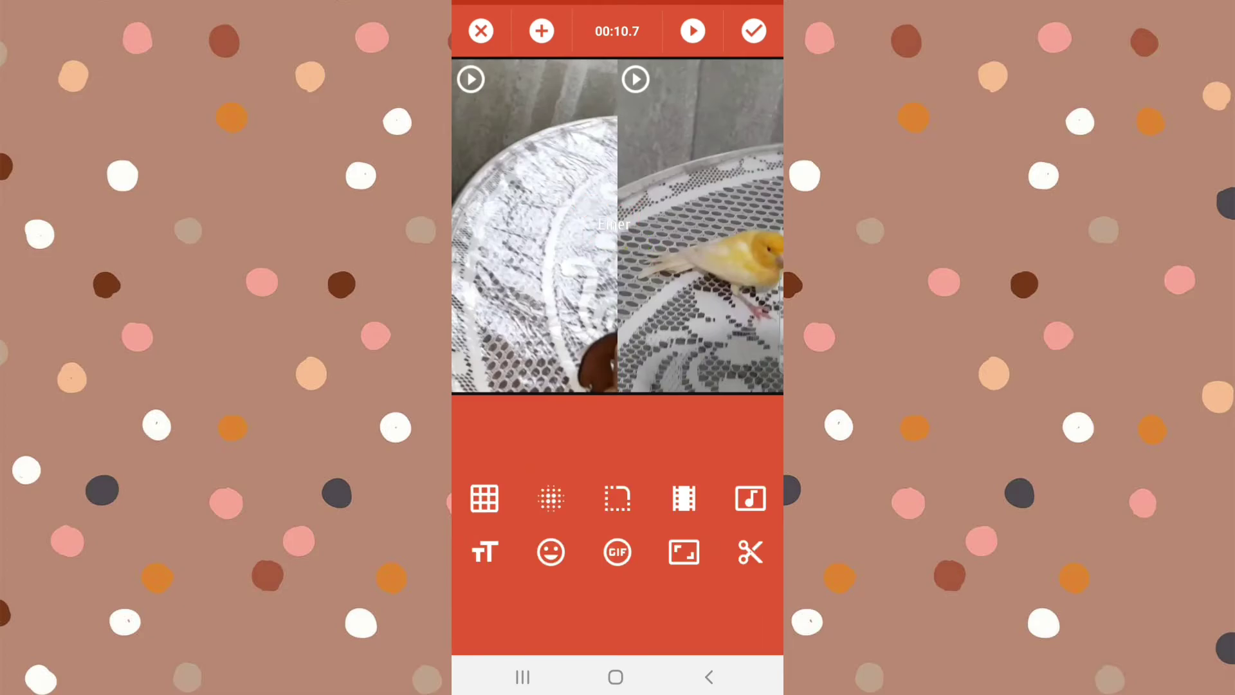
Add the yellow chick sticker from the animal set, shrink it and place it near the top centre
{"action": "left_click", "coordinate": [550, 552]}
{"action": "scroll", "coordinate": [618, 322], "scroll_direction": "down", "scroll_amount": 3}
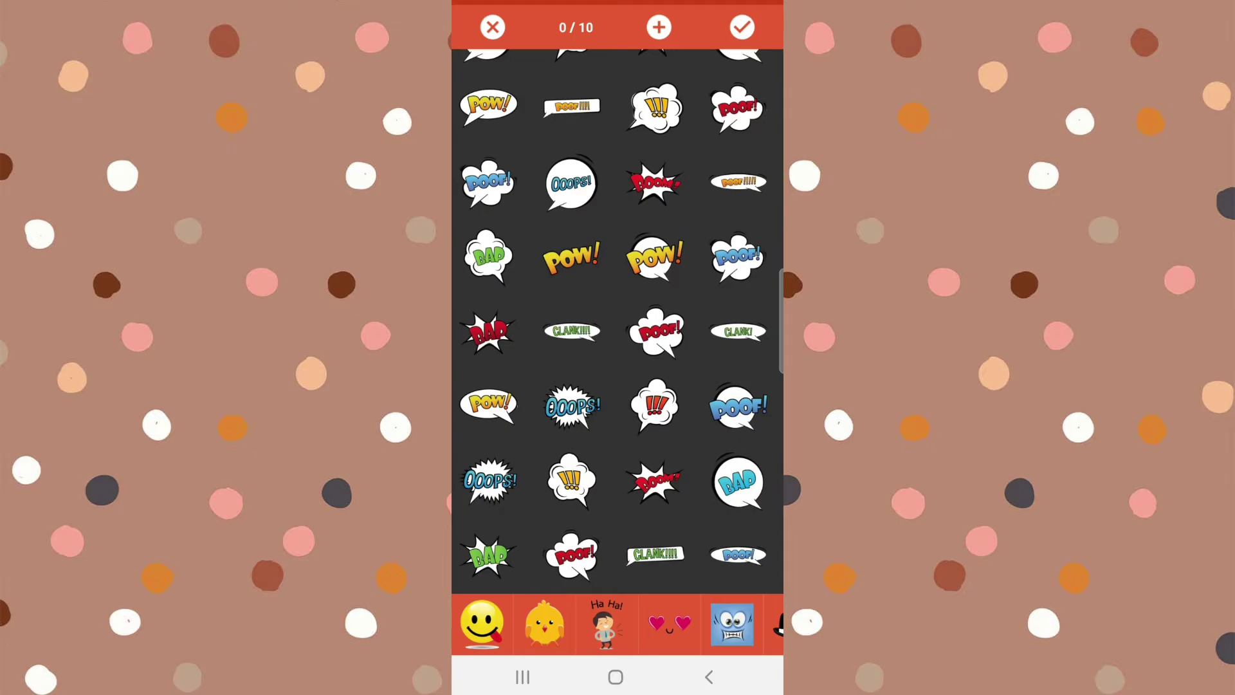
{"action": "scroll", "coordinate": [617, 322], "scroll_direction": "up", "scroll_amount": 1}
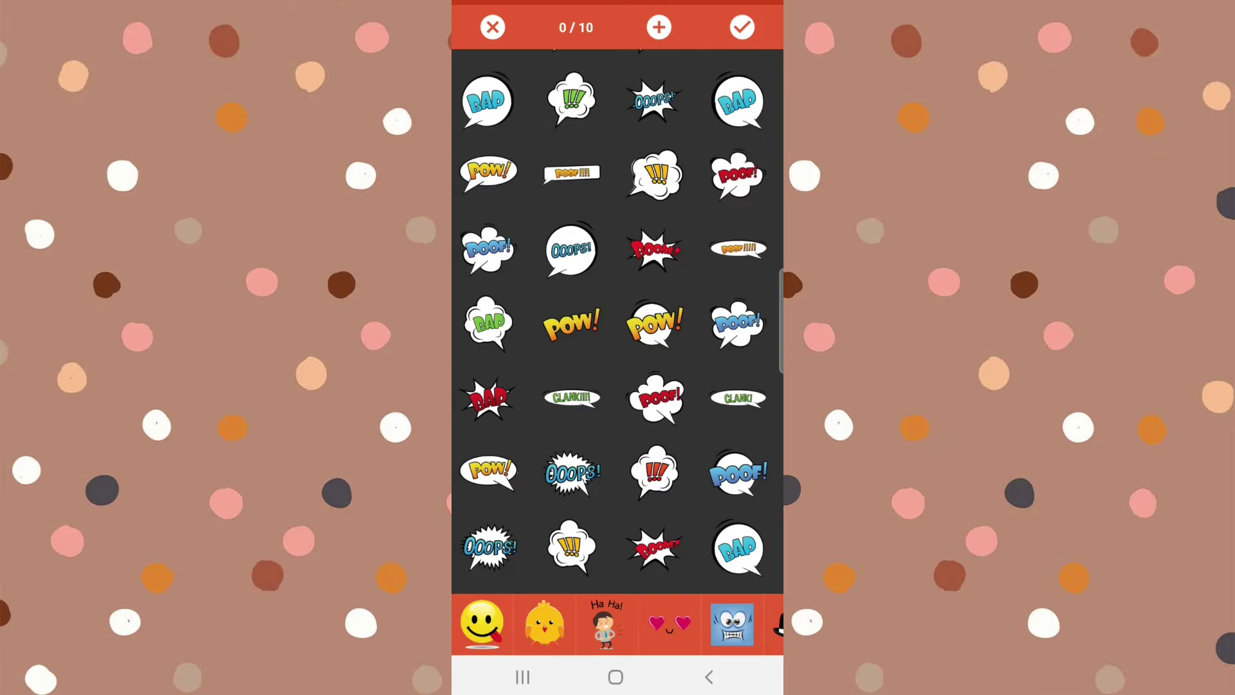
{"action": "scroll", "coordinate": [617, 322], "scroll_direction": "down", "scroll_amount": 1}
{"action": "scroll", "coordinate": [618, 321], "scroll_direction": "up", "scroll_amount": 2}
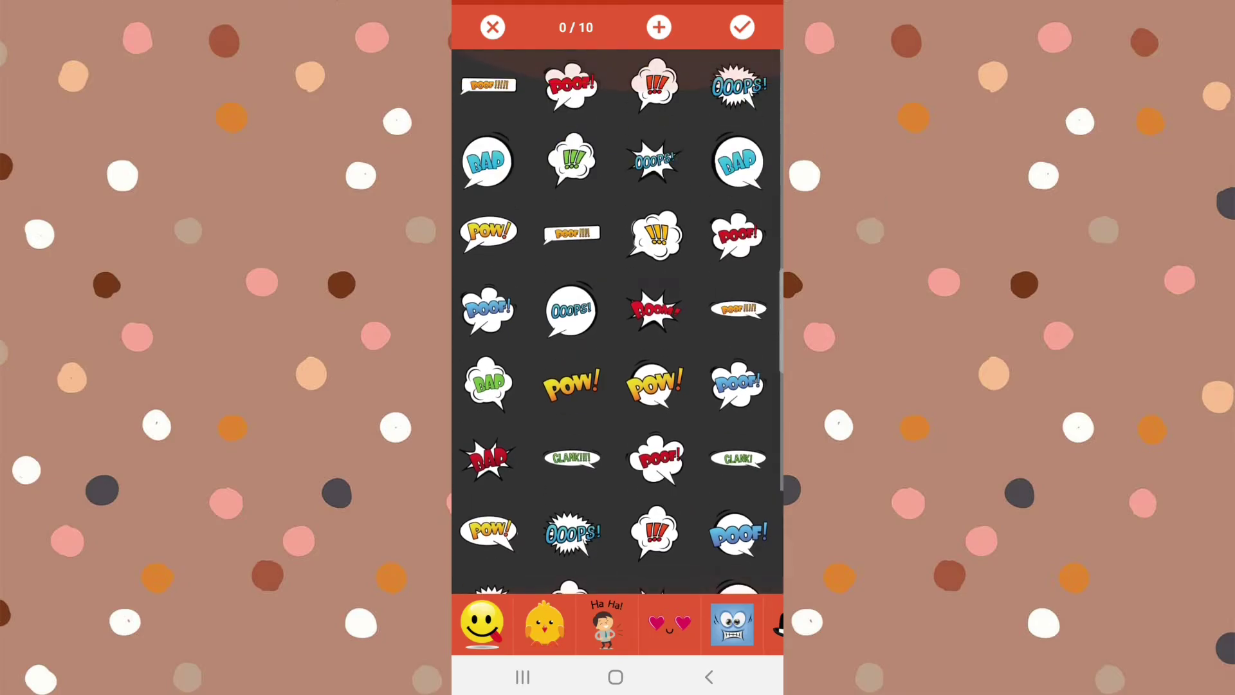
{"action": "left_click", "coordinate": [544, 623]}
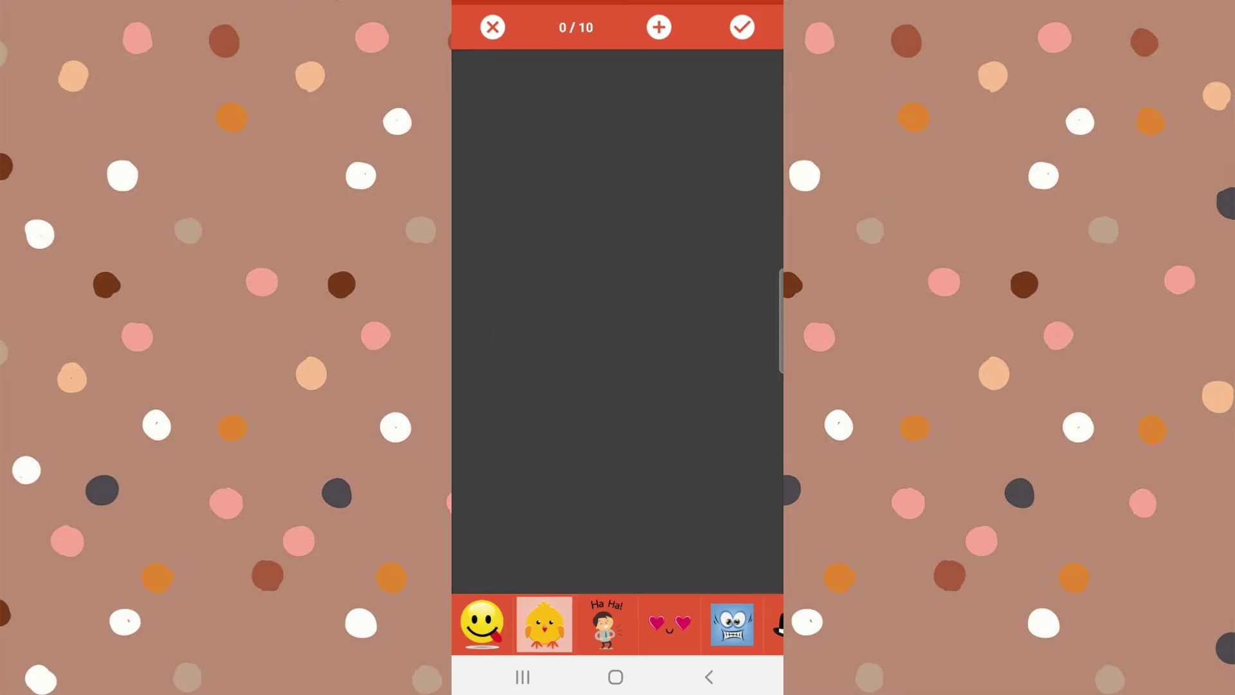
{"action": "mouse_move", "coordinate": [707, 624]}
{"action": "left_mouse_down"}
{"action": "mouse_move", "coordinate": [489, 624]}
{"action": "mouse_move", "coordinate": [739, 624]}
{"action": "left_mouse_up"}
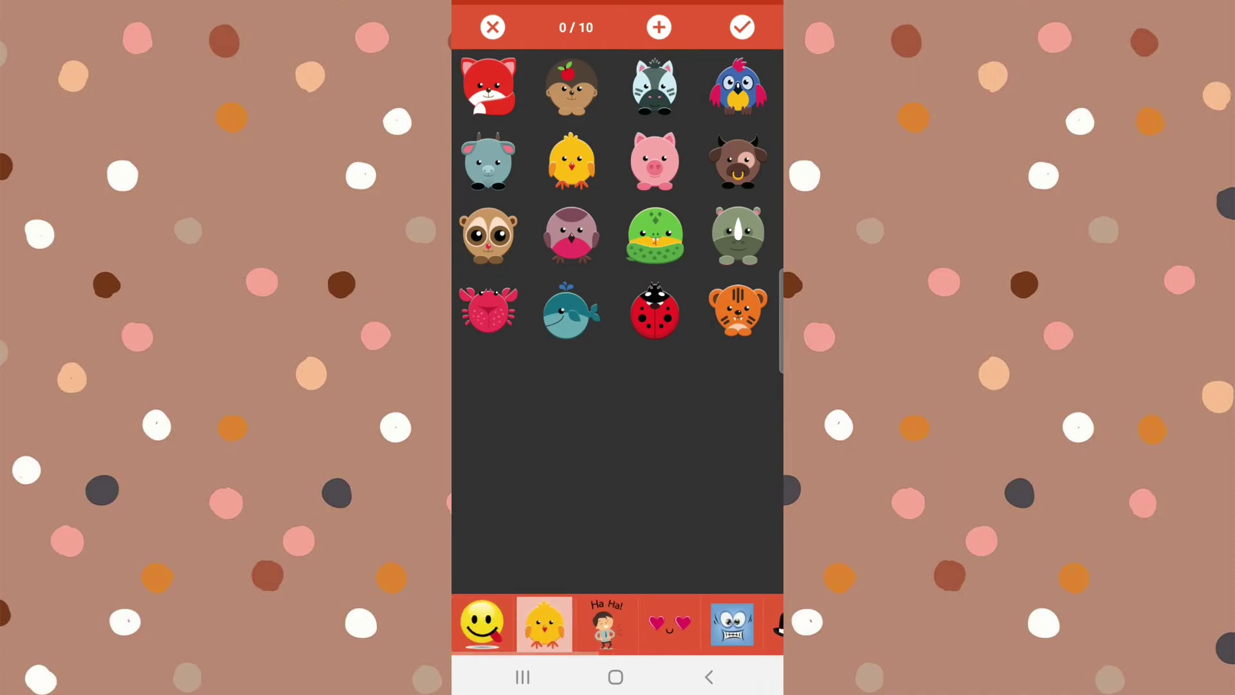
{"action": "left_click", "coordinate": [571, 161]}
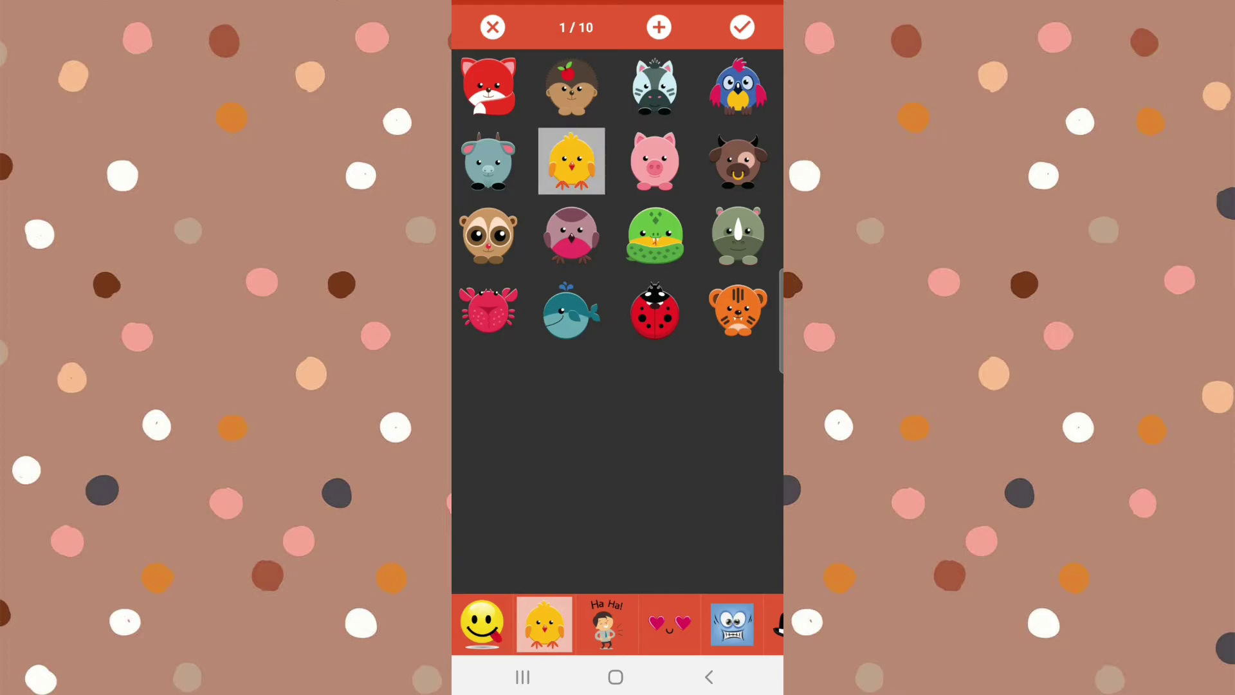
{"action": "left_click", "coordinate": [742, 27]}
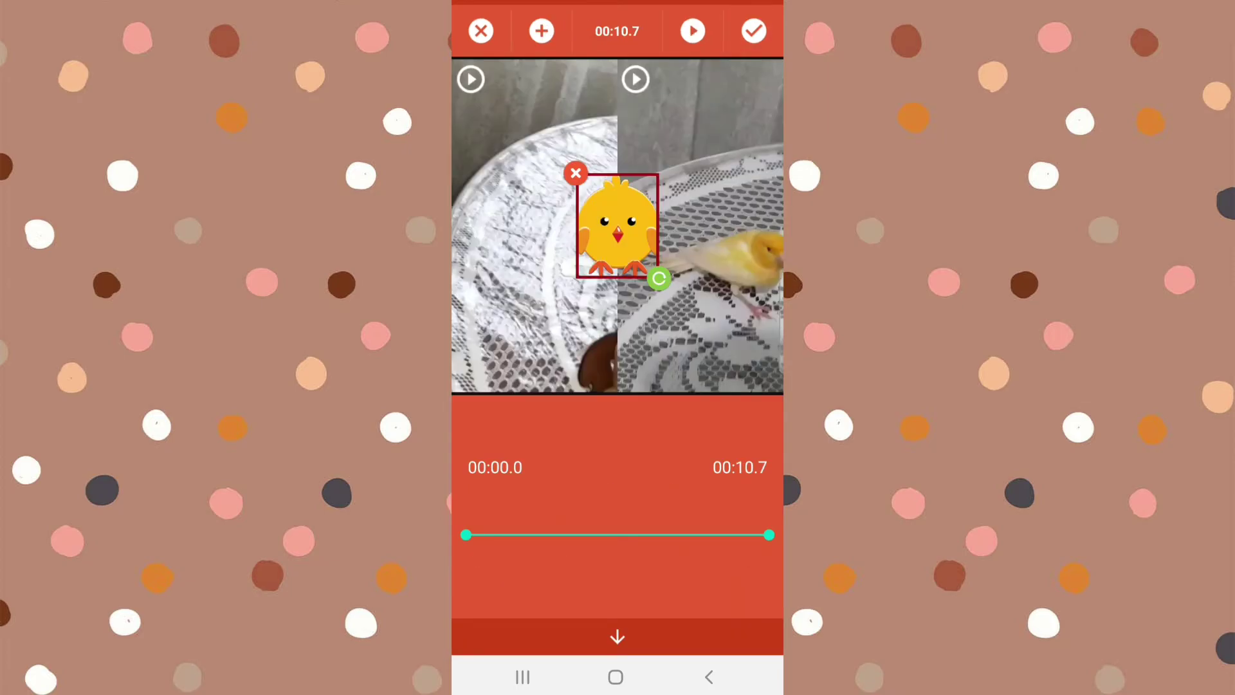
{"action": "mouse_move", "coordinate": [658, 278]}
{"action": "left_mouse_down"}
{"action": "mouse_move", "coordinate": [631, 245]}
{"action": "mouse_move", "coordinate": [615, 150]}
{"action": "left_mouse_up"}
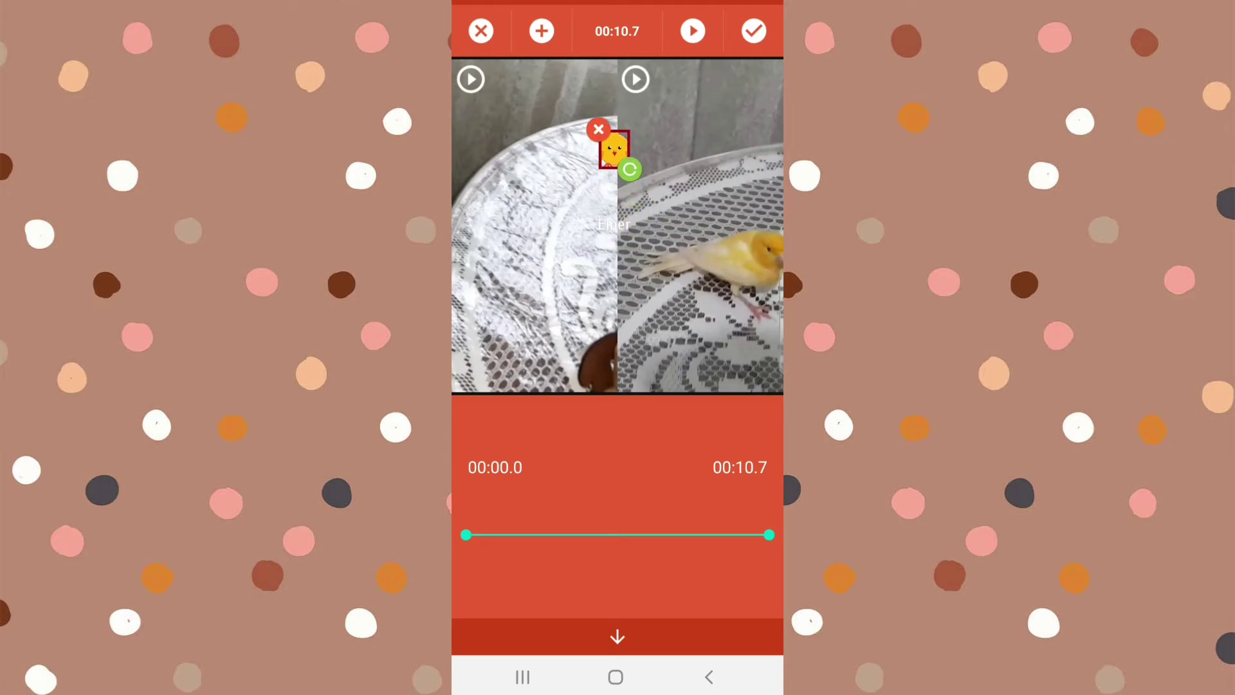
{"action": "left_click", "coordinate": [617, 636]}
Add the Good night! GIPHY GIF and move it below the collage centre
{"action": "left_click", "coordinate": [617, 552]}
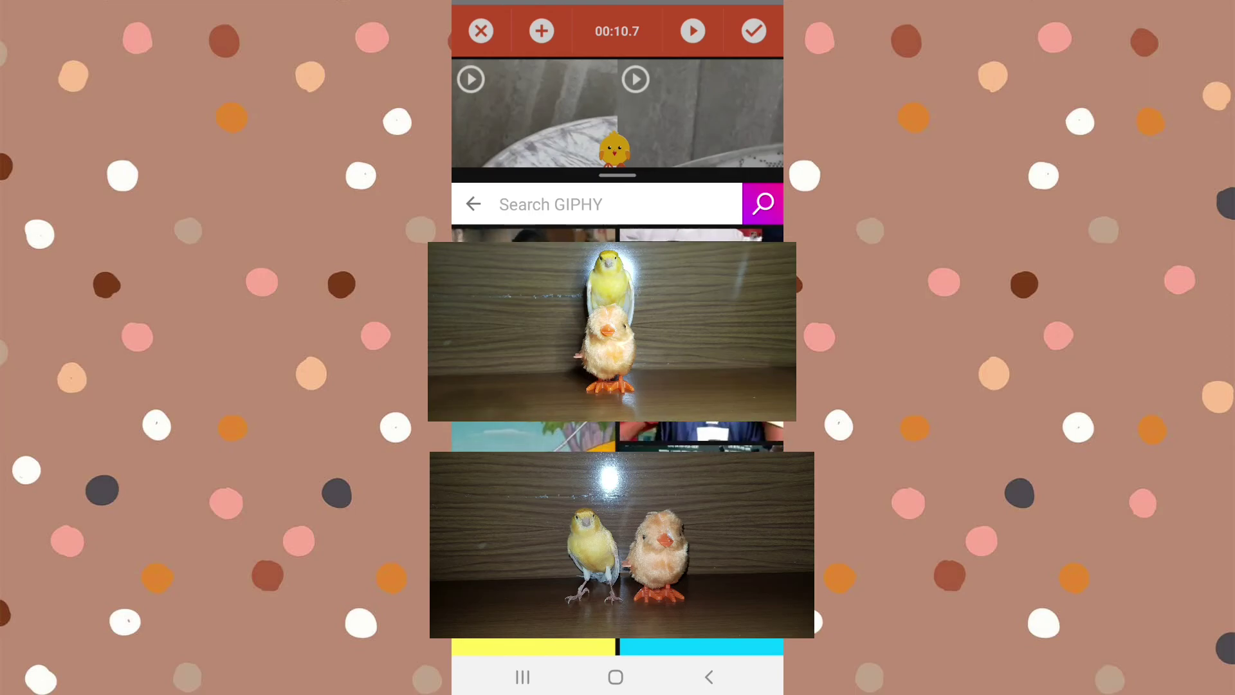
{"action": "left_click", "coordinate": [533, 436]}
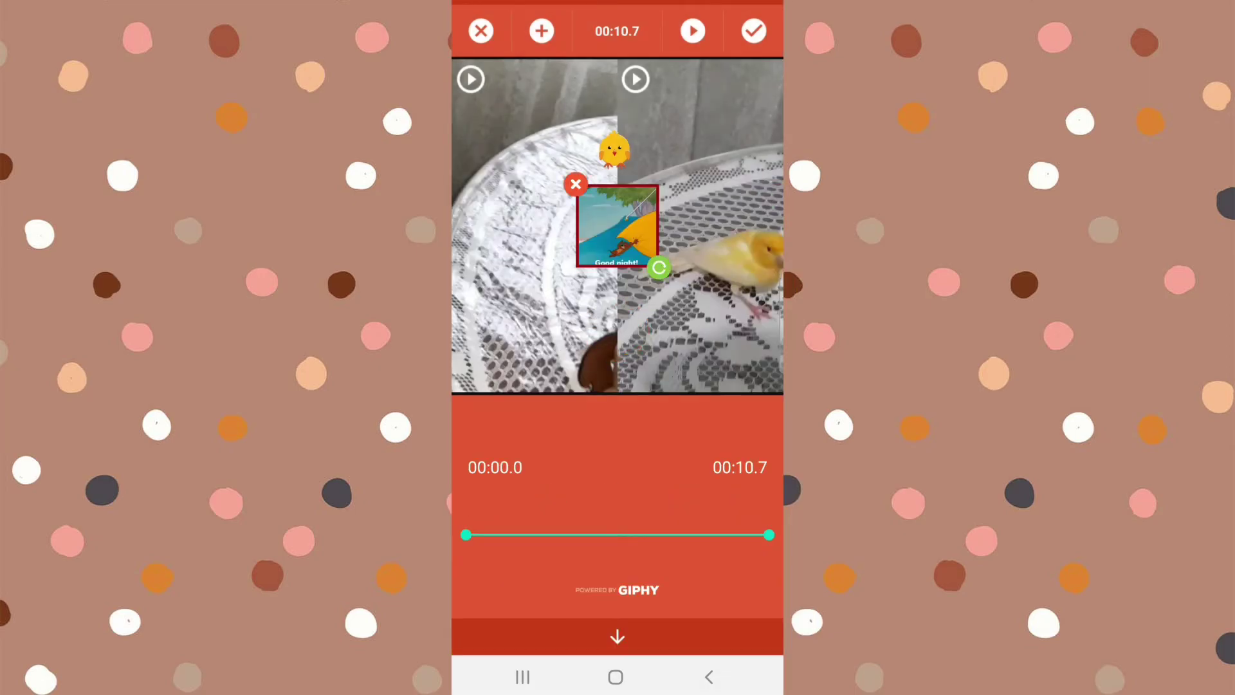
{"action": "left_click_drag", "start_coordinate": [617, 225], "coordinate": [620, 316]}
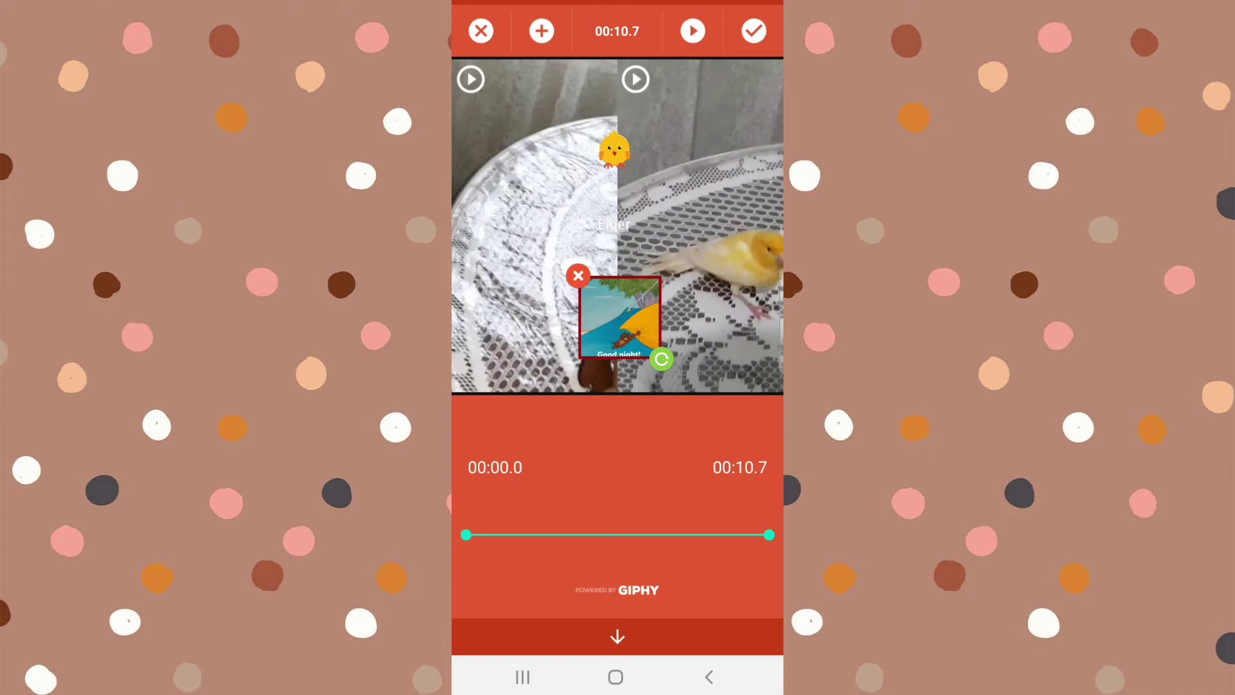
{"action": "left_click", "coordinate": [618, 636]}
Export the collage as a video at 480P resolution
{"action": "left_click", "coordinate": [683, 551]}
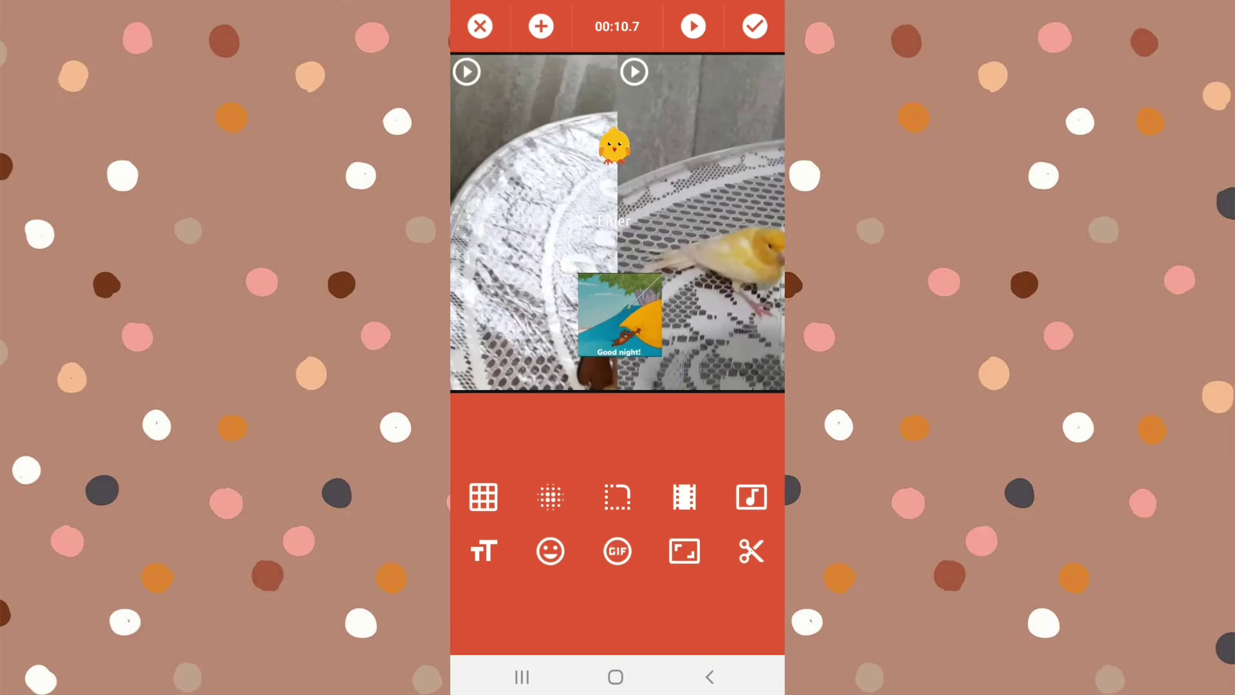
{"action": "left_click", "coordinate": [754, 26]}
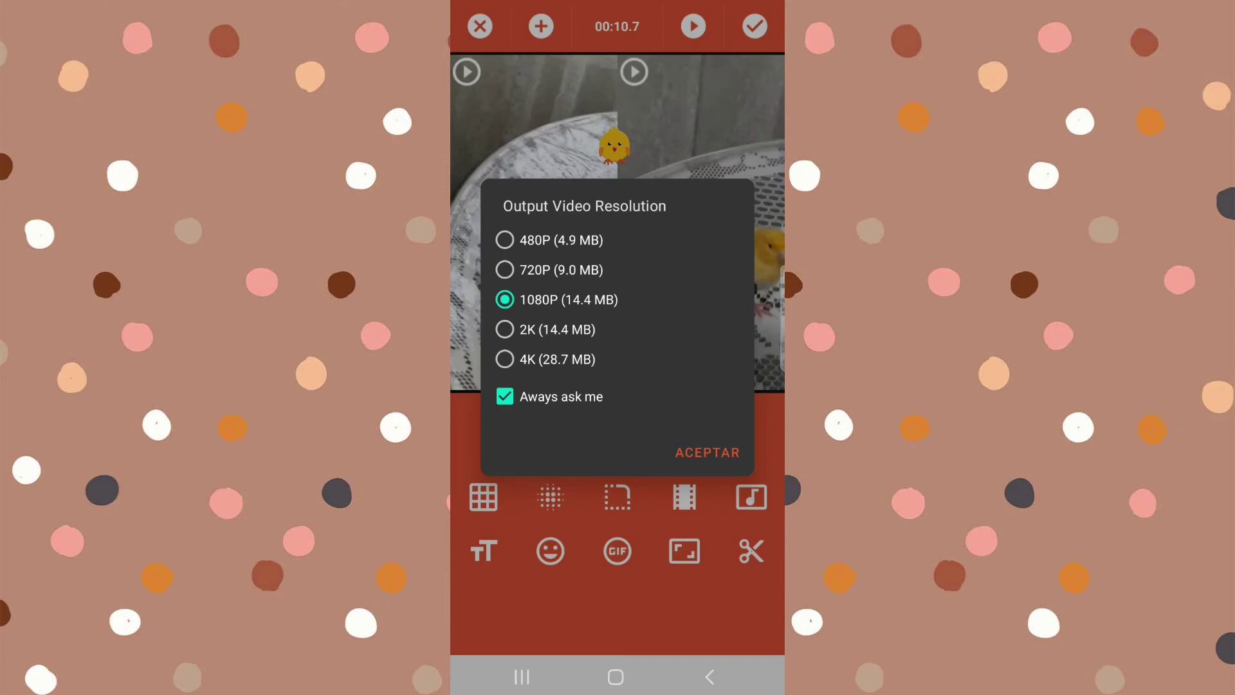
{"action": "left_click", "coordinate": [504, 240]}
{"action": "left_click", "coordinate": [707, 452]}
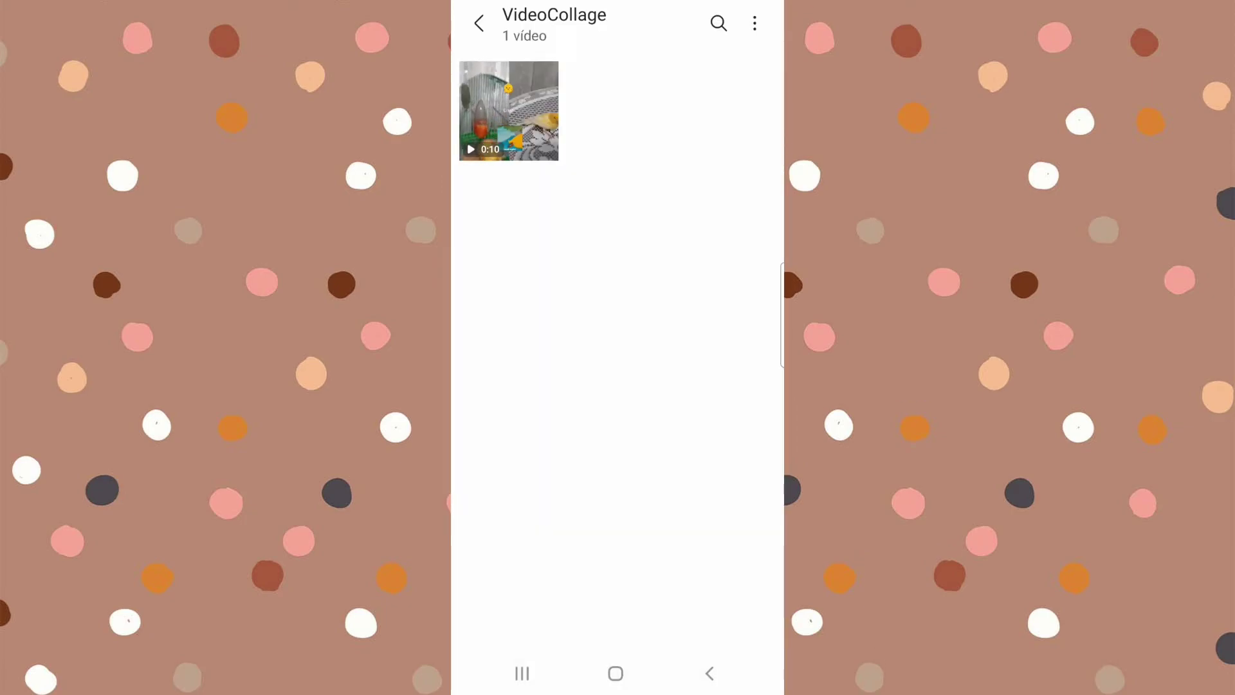